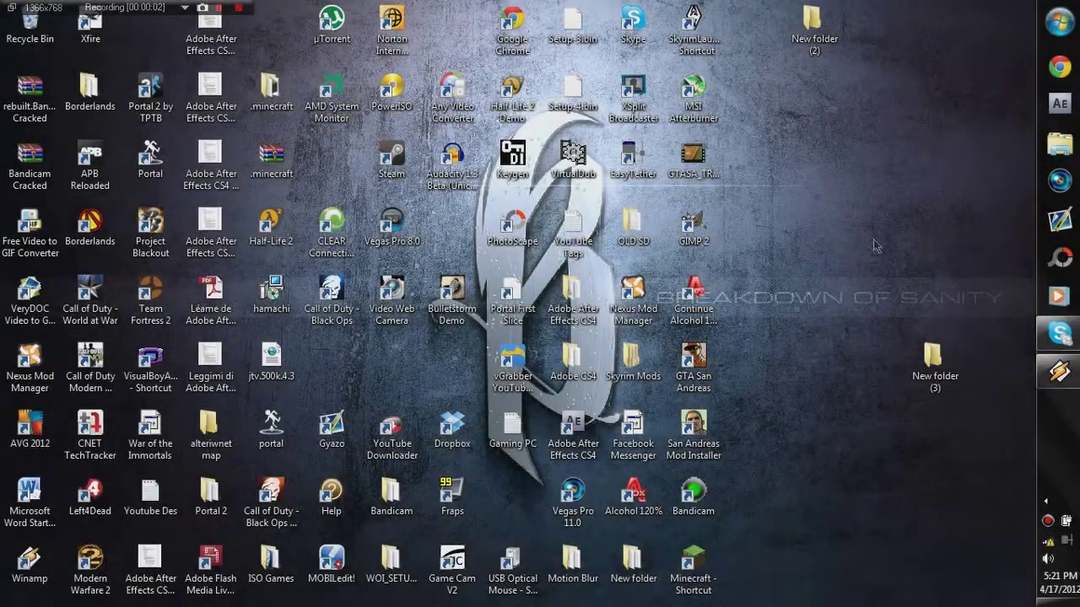
Step: Launch PhotoScape and open its Editor on the Signatures pictures folder
{"action": "left_click", "coordinate": [1060, 257]}
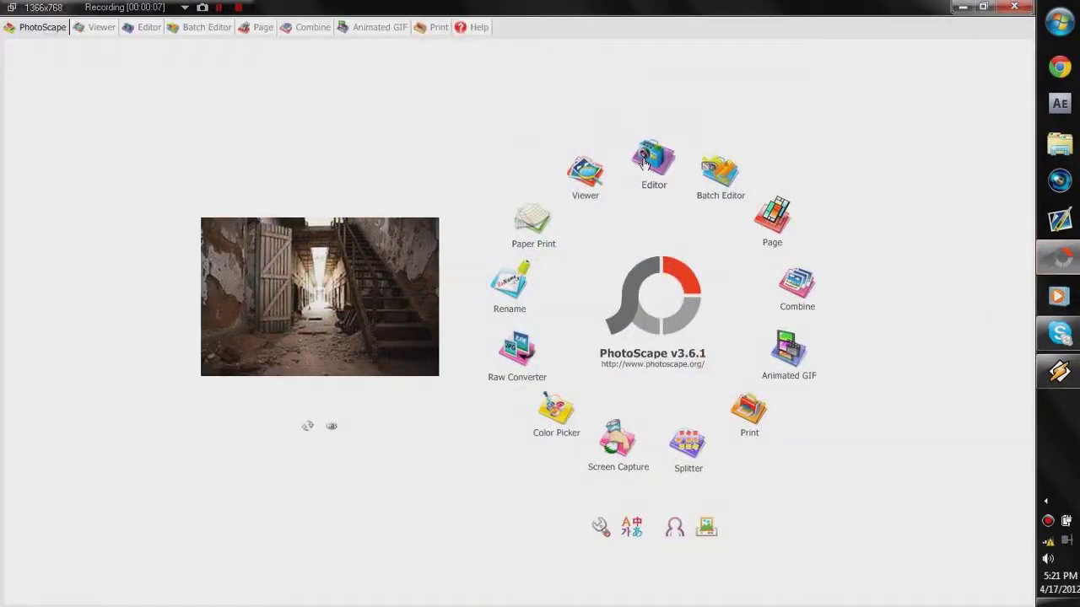
{"action": "left_click", "coordinate": [657, 164]}
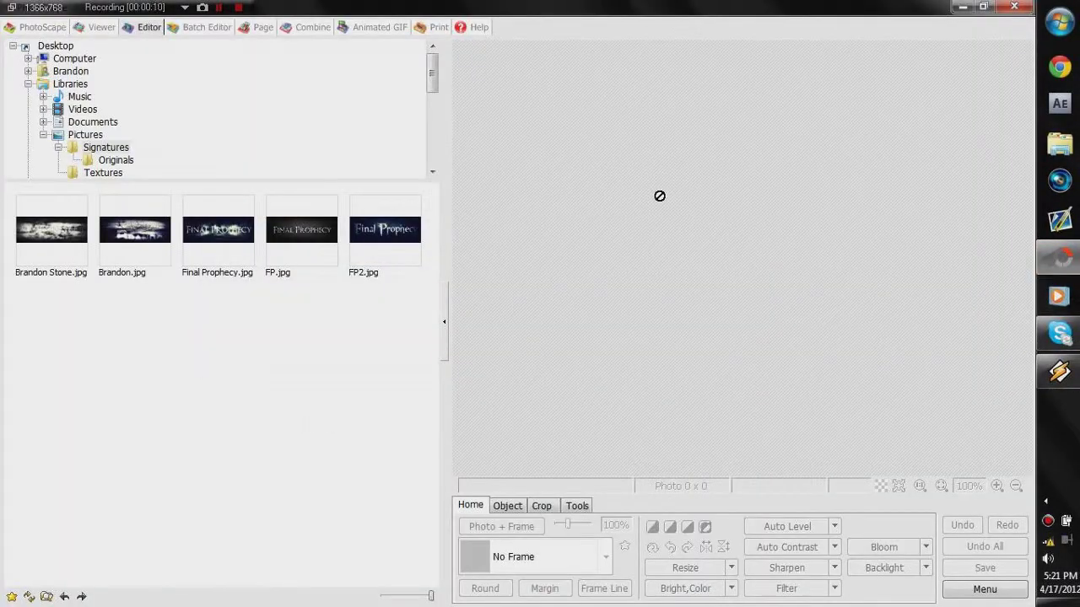
Step: Create a new black 600×220 photo
{"action": "left_click", "coordinate": [984, 589]}
{"action": "left_click", "coordinate": [731, 456]}
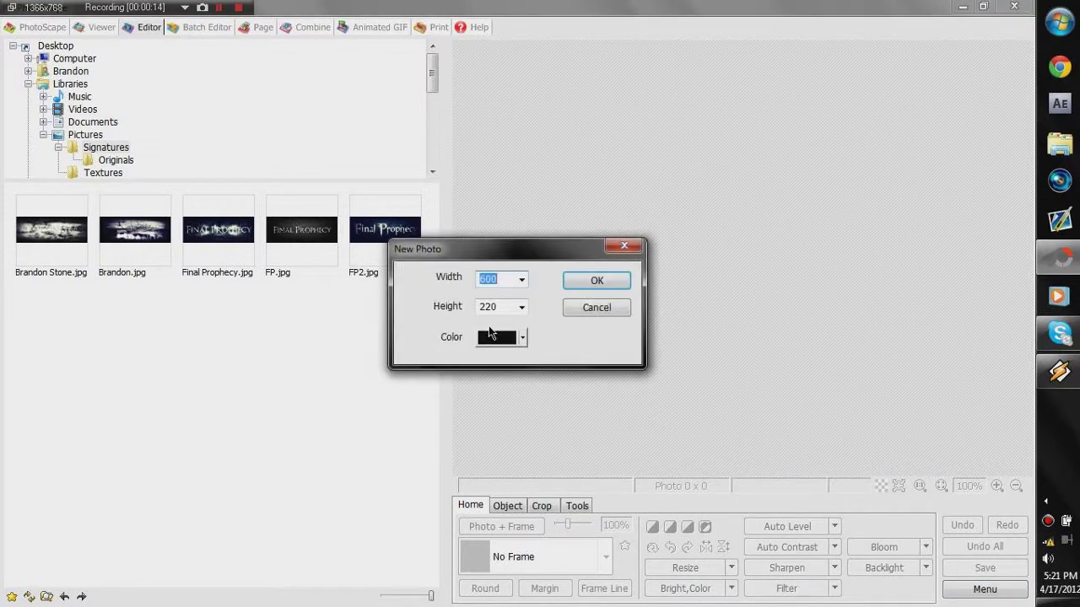
{"action": "left_click", "coordinate": [594, 281]}
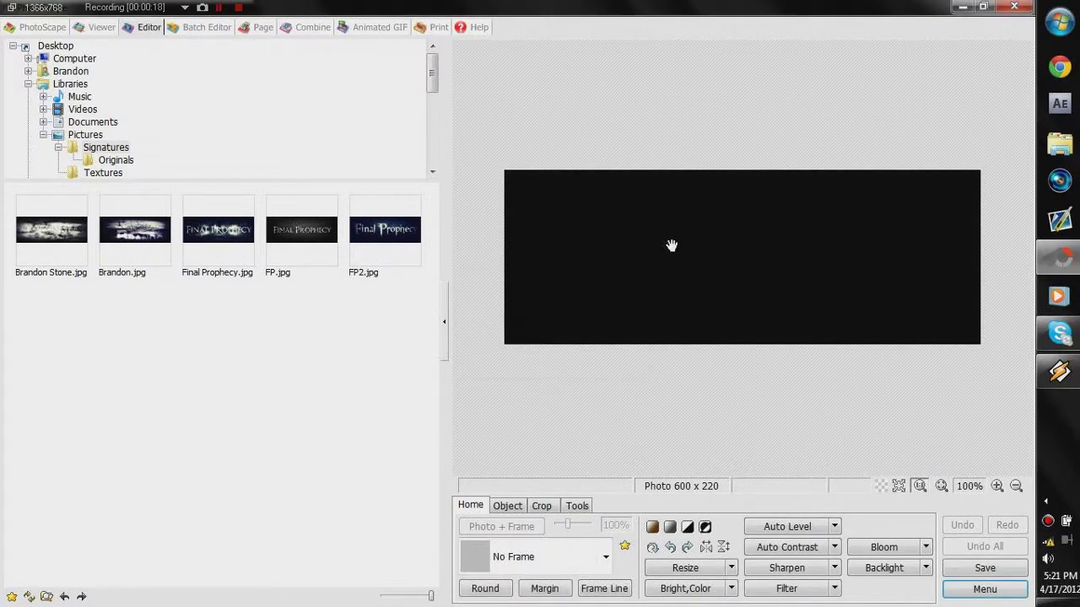
Step: Add the signature name as white OptimusPrinceps text, size 80
{"action": "left_click", "coordinate": [508, 507]}
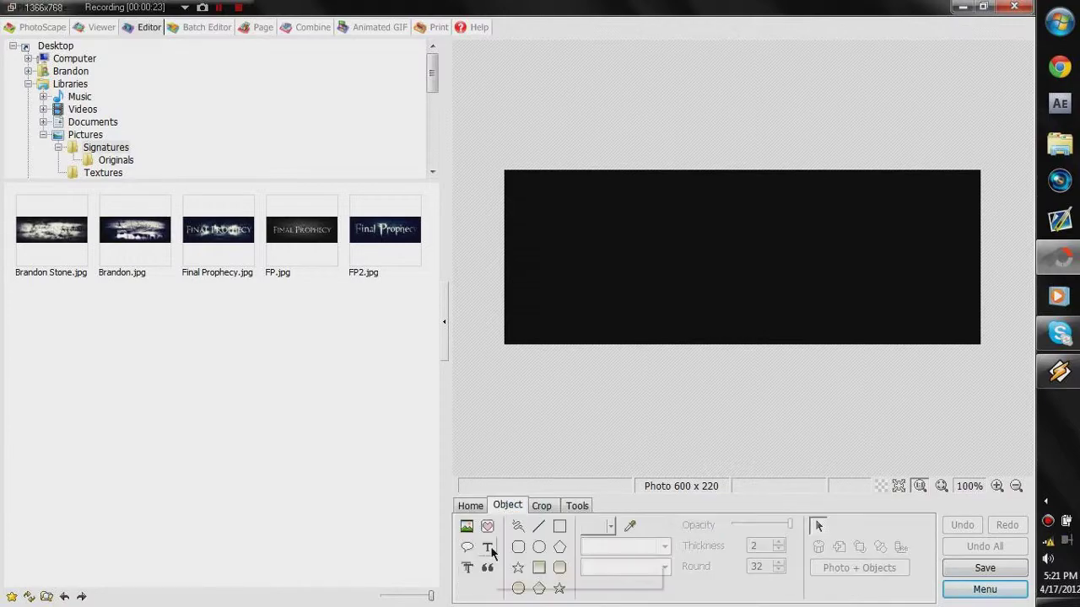
{"action": "left_click", "coordinate": [488, 547]}
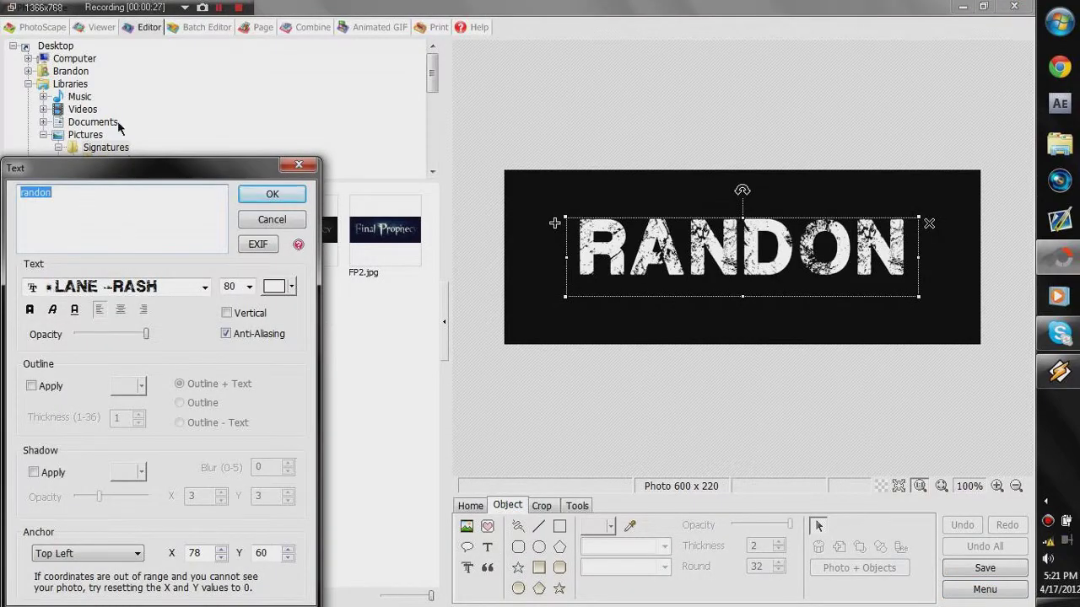
{"action": "key", "text": "Caps_Lock"}
{"action": "key", "text": "BackSpace"}
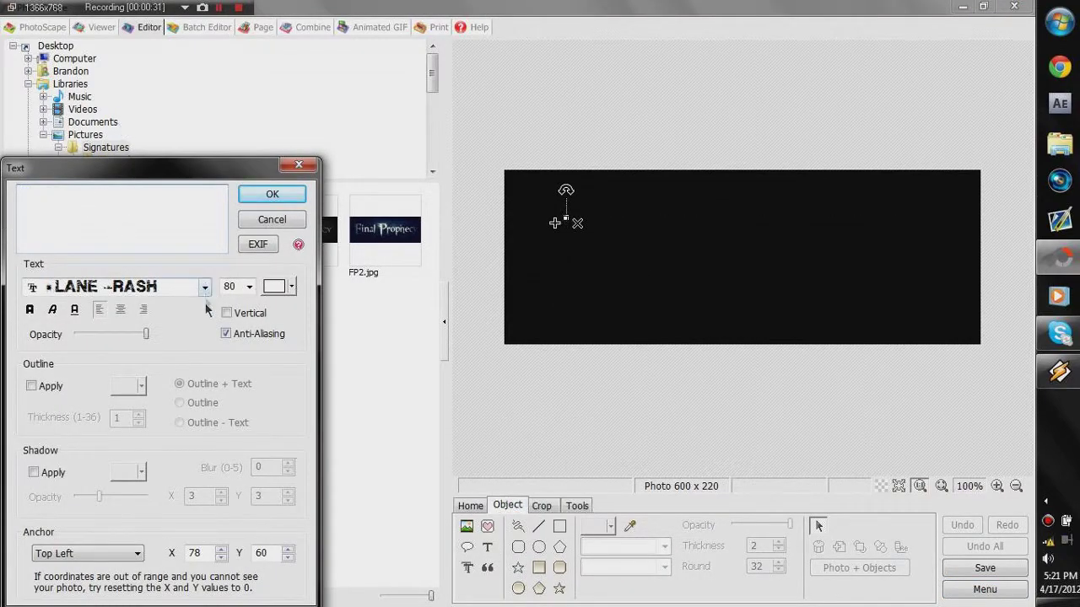
{"action": "left_click", "coordinate": [204, 287]}
{"action": "scroll", "coordinate": [202, 476], "scroll_direction": "up", "scroll_amount": 2}
{"action": "left_click", "coordinate": [109, 398]}
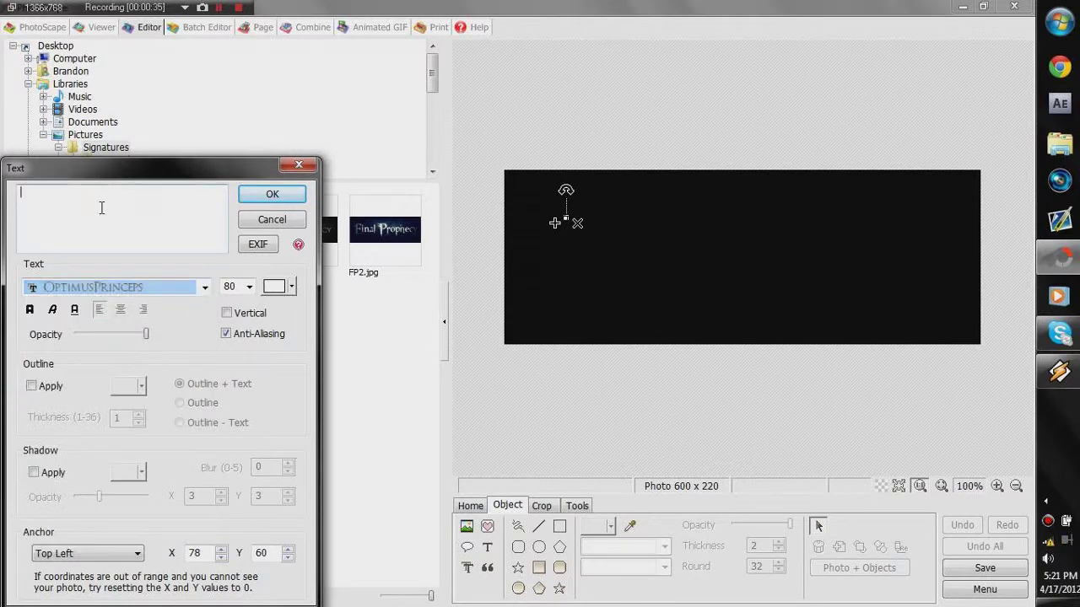
{"action": "type", "text": "BB"}
{"action": "key", "text": "BackSpace"}
{"action": "key", "text": "BackSpace"}
{"action": "key", "text": "Caps_Lock"}
{"action": "type", "text": "Brandon S"}
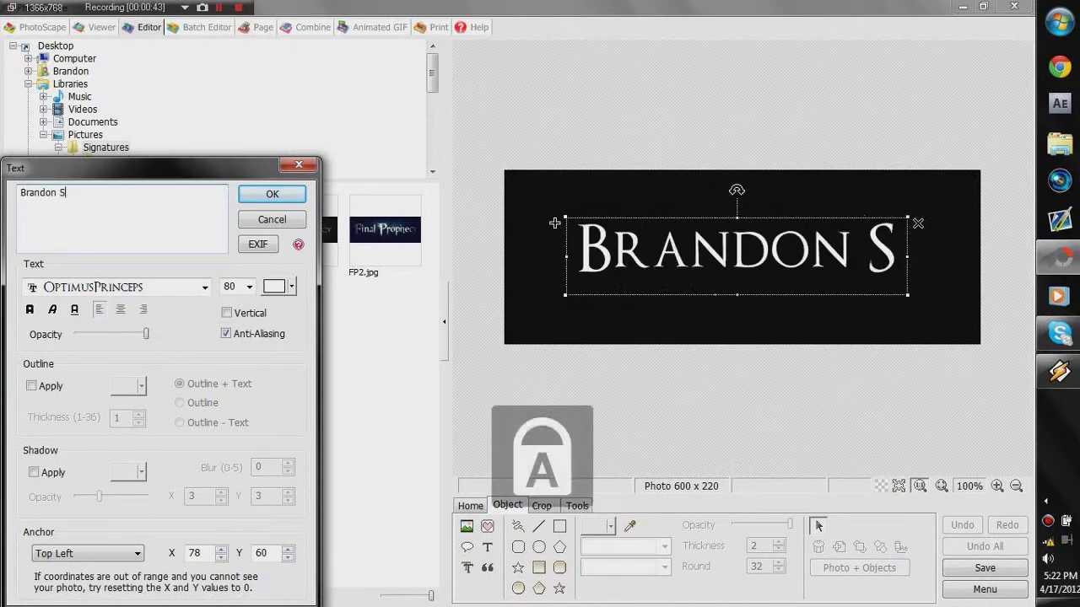
{"action": "type", "text": "tone"}
{"action": "left_click", "coordinate": [271, 194]}
Step: Centre the name text across the middle of the banner
{"action": "mouse_move", "coordinate": [821, 256]}
{"action": "left_mouse_down"}
{"action": "mouse_move", "coordinate": [753, 253]}
{"action": "mouse_move", "coordinate": [776, 269]}
{"action": "left_mouse_up"}
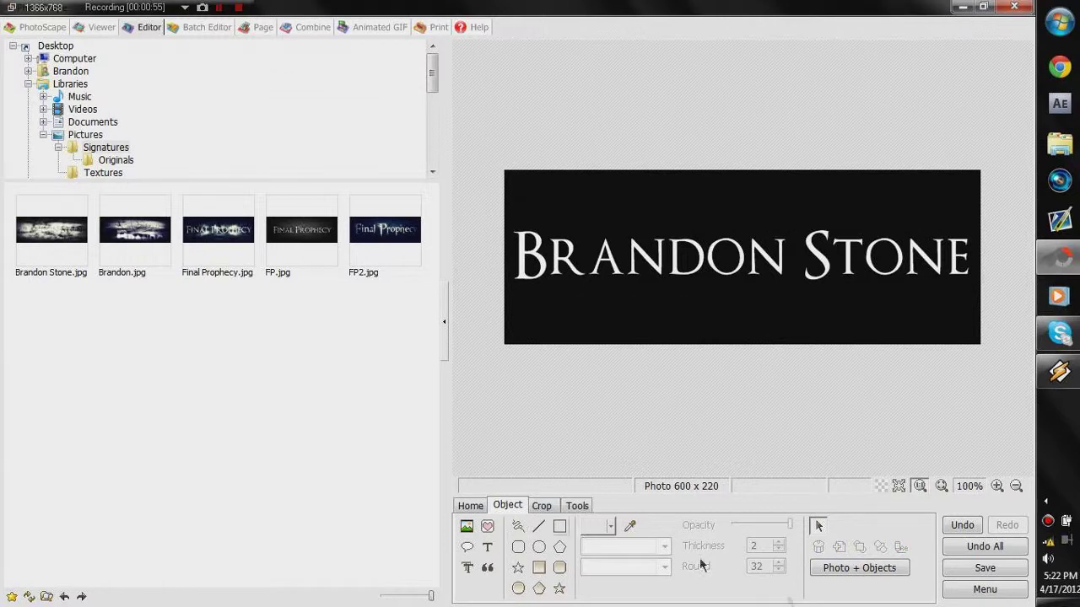
{"action": "left_click", "coordinate": [477, 505]}
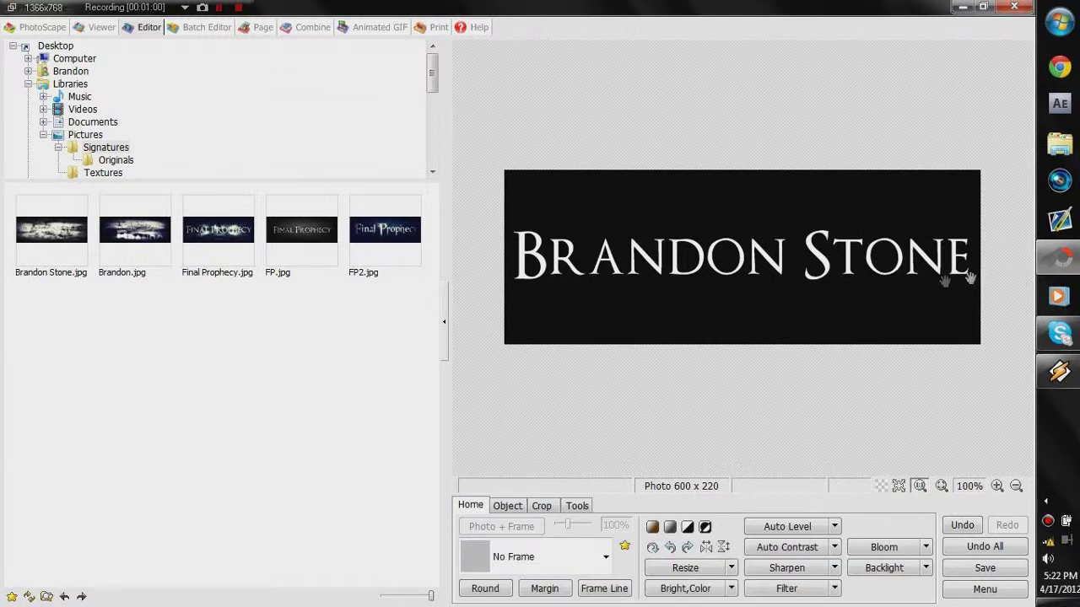
{"action": "left_click", "coordinate": [516, 506]}
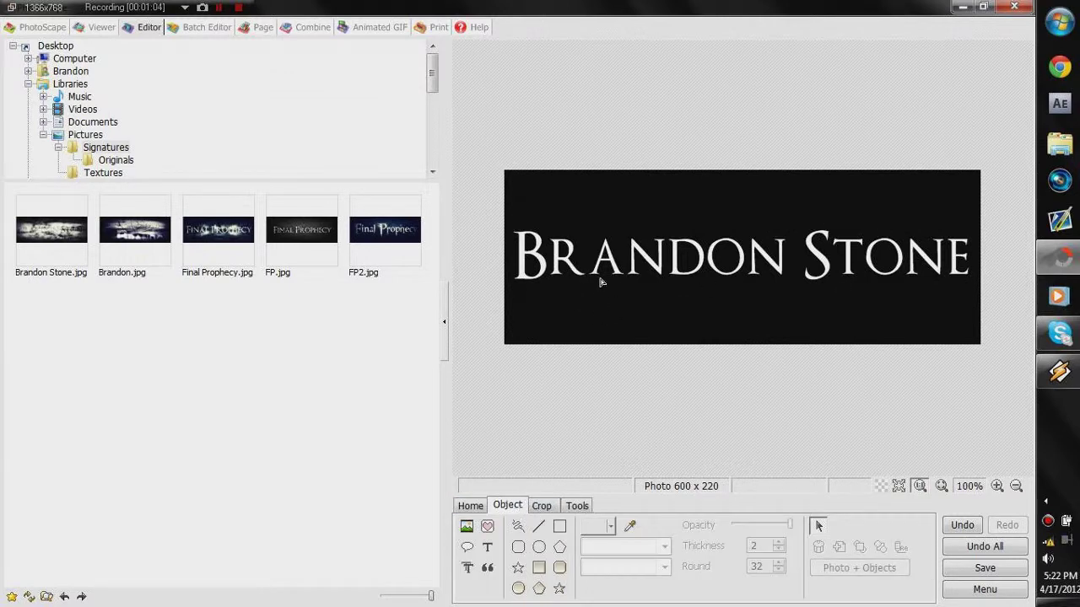
{"action": "left_click", "coordinate": [466, 526]}
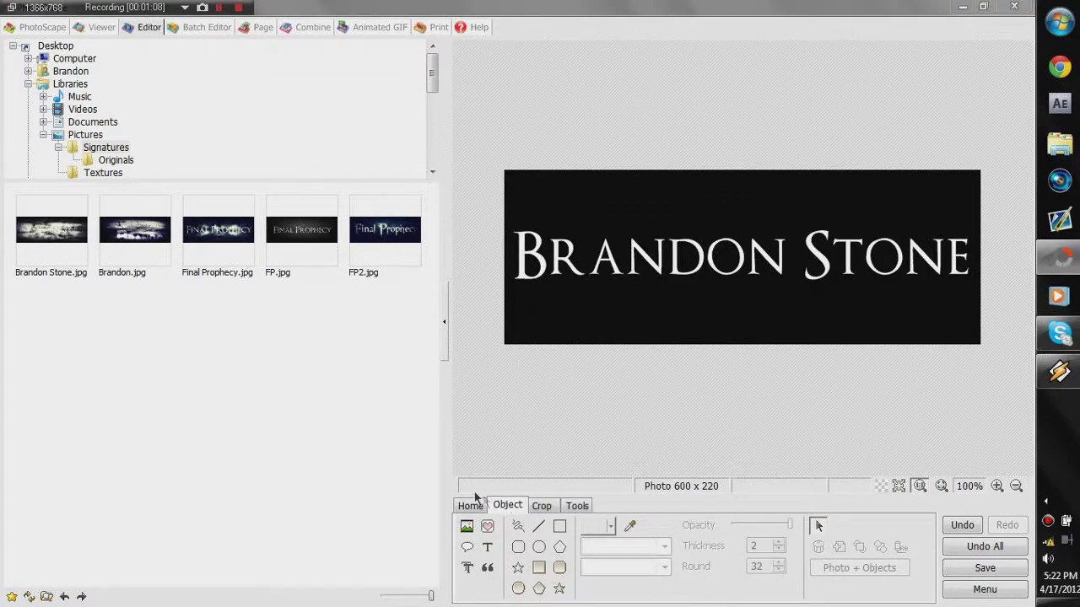
Step: Insert the wall-cracks texture, stretch it over the banner, and set opacity 217
{"action": "left_click_drag", "start_coordinate": [777, 202], "coordinate": [792, 358]}
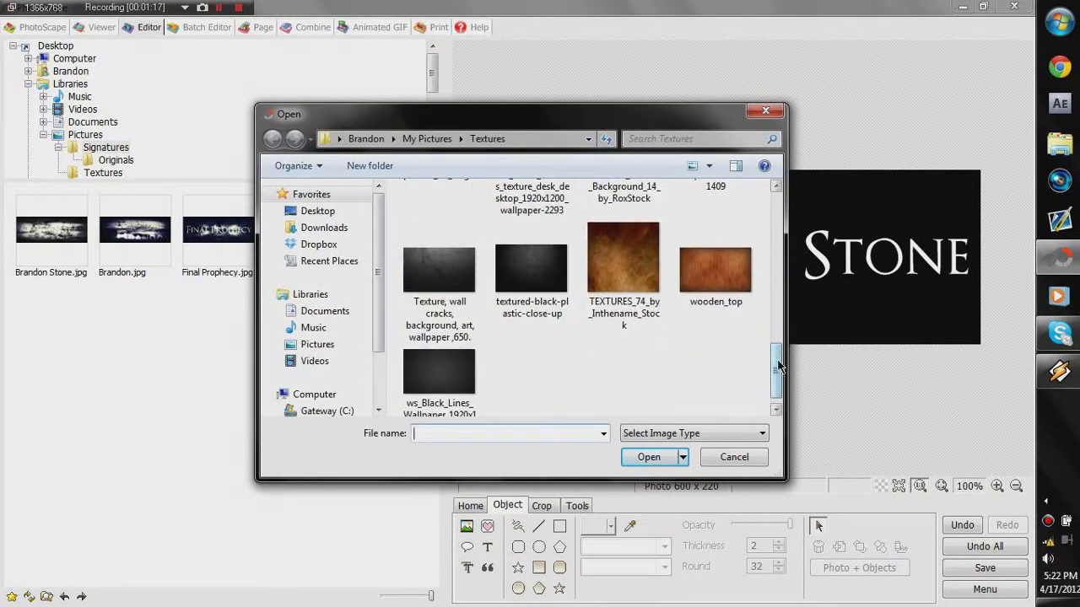
{"action": "double_click", "coordinate": [439, 253]}
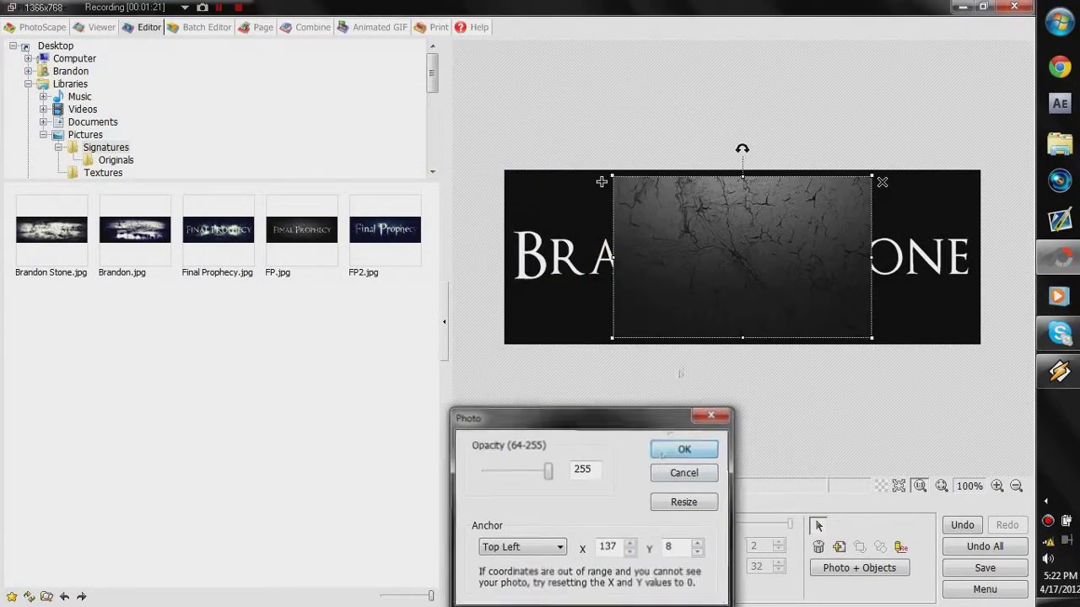
{"action": "left_click", "coordinate": [684, 449]}
{"action": "left_click_drag", "start_coordinate": [752, 327], "coordinate": [638, 315]}
{"action": "left_click_drag", "start_coordinate": [769, 333], "coordinate": [798, 344]}
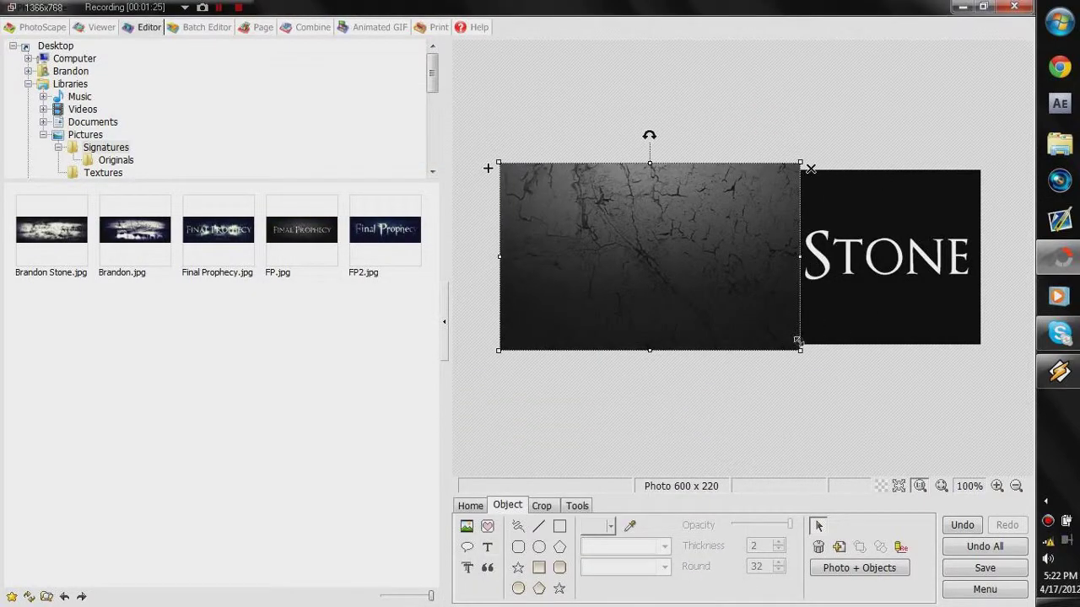
{"action": "left_click_drag", "start_coordinate": [801, 259], "coordinate": [995, 257]}
{"action": "double_click", "coordinate": [899, 270]}
{"action": "left_click_drag", "start_coordinate": [543, 474], "coordinate": [535, 475]}
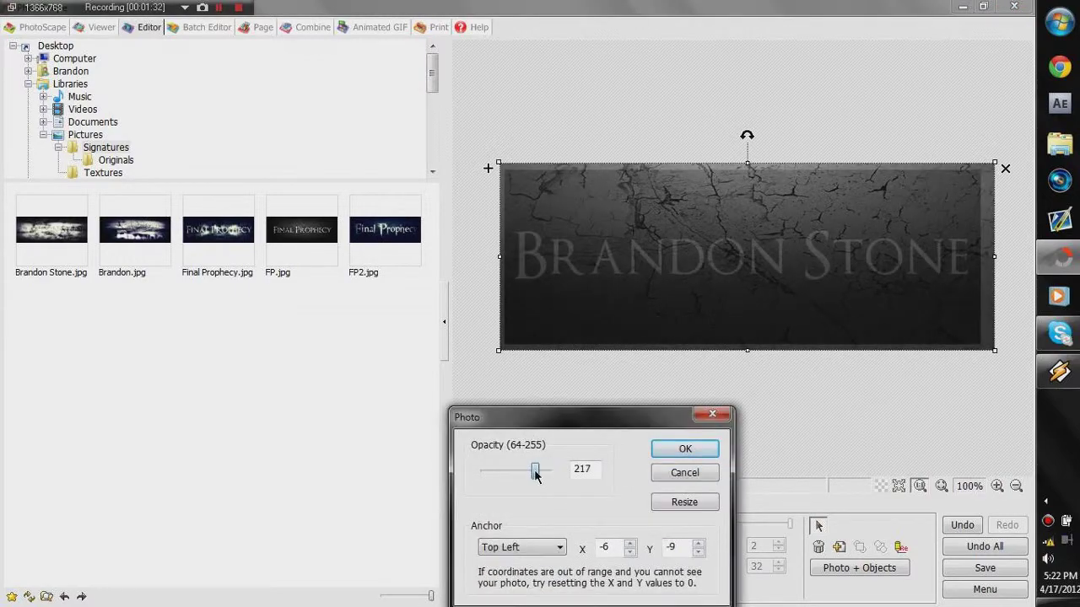
{"action": "left_click", "coordinate": [682, 450]}
Step: Save the banner under a new file name: the signature name followed by 1
{"action": "left_click", "coordinate": [984, 568]}
{"action": "left_click", "coordinate": [338, 324]}
{"action": "left_click", "coordinate": [499, 353]}
{"action": "type", "text": "Brandon Stone"}
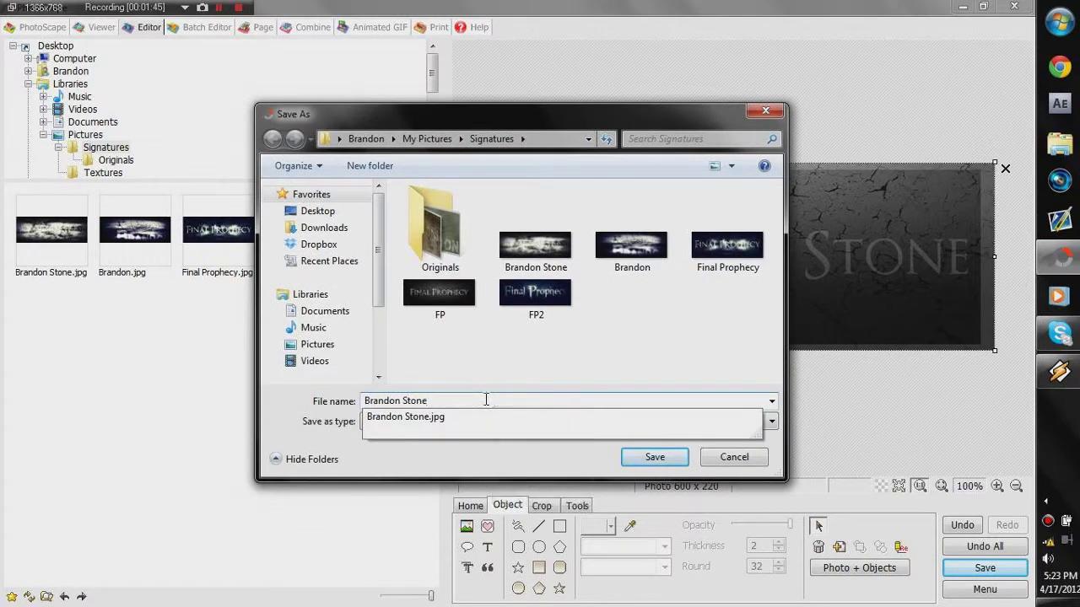
{"action": "type", "text": " 1"}
Step: Save the banner as a 100% quality JPG in Signatures and reopen it
{"action": "left_click", "coordinate": [650, 457]}
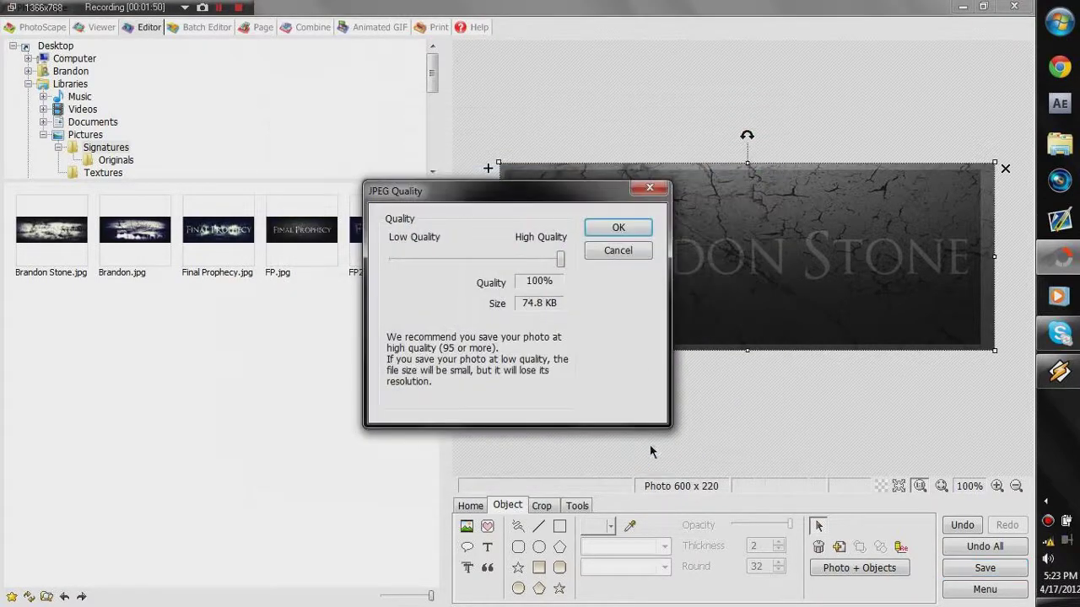
{"action": "left_click", "coordinate": [620, 225]}
{"action": "left_click", "coordinate": [105, 148]}
{"action": "left_click", "coordinate": [135, 230]}
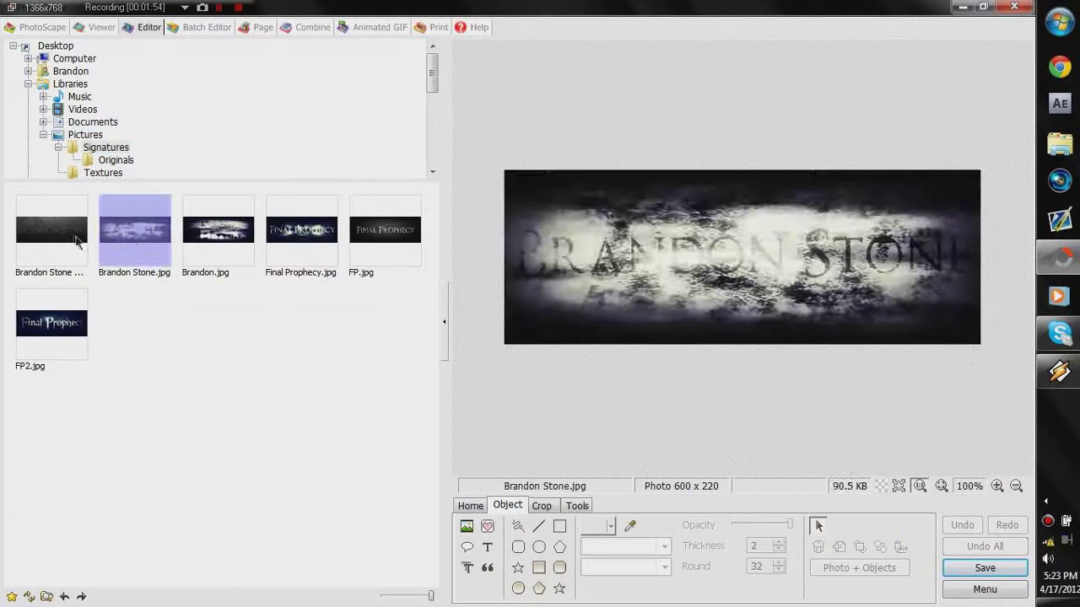
{"action": "left_click", "coordinate": [51, 230]}
Step: Apply the saved new.curves colour curve to the reopened banner
{"action": "left_click", "coordinate": [470, 506]}
{"action": "left_click", "coordinate": [787, 548]}
{"action": "left_click", "coordinate": [702, 588]}
{"action": "left_click", "coordinate": [734, 350]}
{"action": "left_click", "coordinate": [253, 517]}
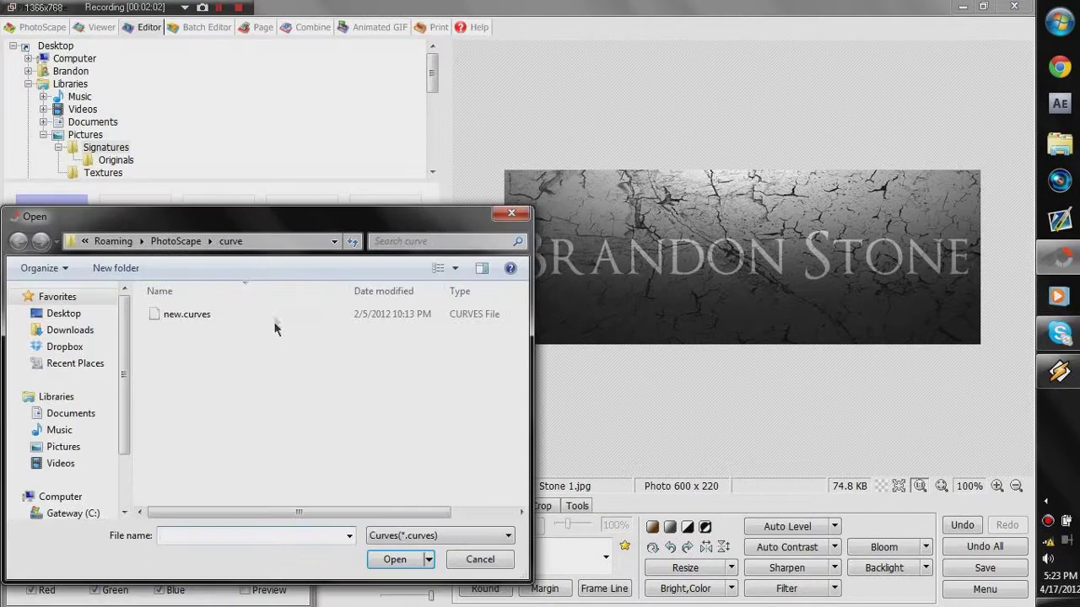
{"action": "left_click", "coordinate": [186, 314]}
{"action": "left_click", "coordinate": [395, 560]}
{"action": "left_click", "coordinate": [253, 374]}
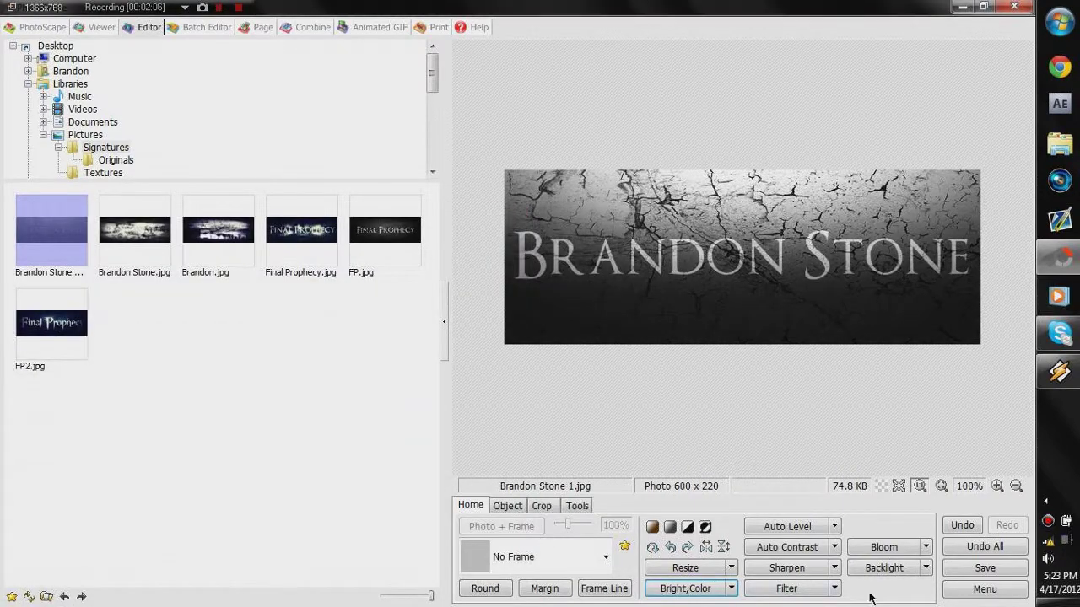
{"action": "left_click", "coordinate": [507, 505]}
{"action": "left_click", "coordinate": [467, 525]}
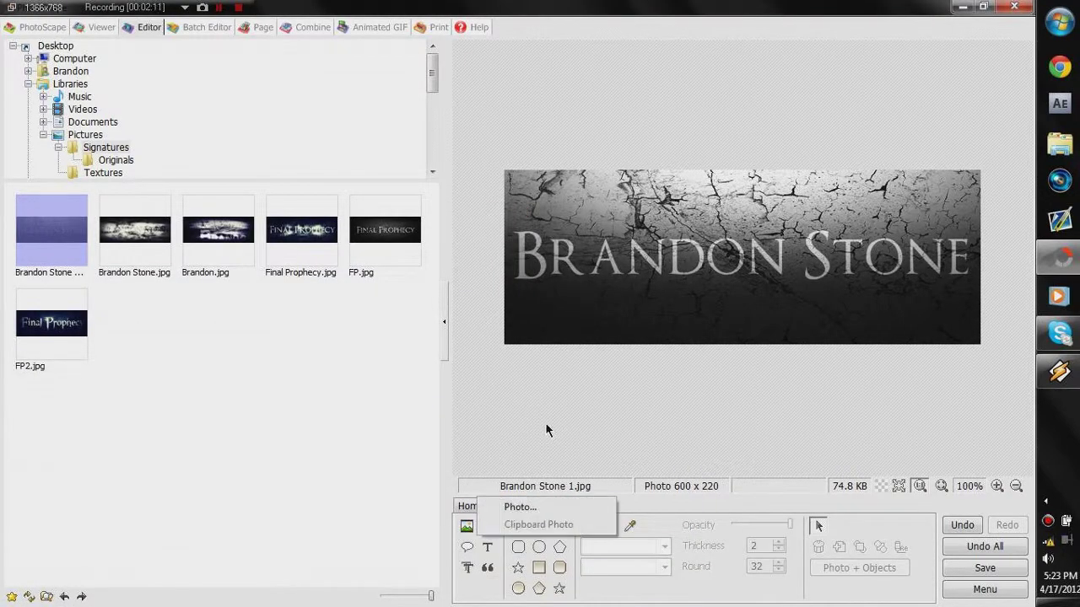
Step: Insert the Cloud_Mist texture as a photo object, stretched across the banner's full width
{"action": "left_click", "coordinate": [520, 507]}
{"action": "mouse_move", "coordinate": [775, 207]}
{"action": "left_mouse_down"}
{"action": "mouse_move", "coordinate": [775, 359]}
{"action": "mouse_move", "coordinate": [777, 228]}
{"action": "left_mouse_up"}
{"action": "left_click", "coordinate": [465, 325]}
{"action": "left_click", "coordinate": [649, 456]}
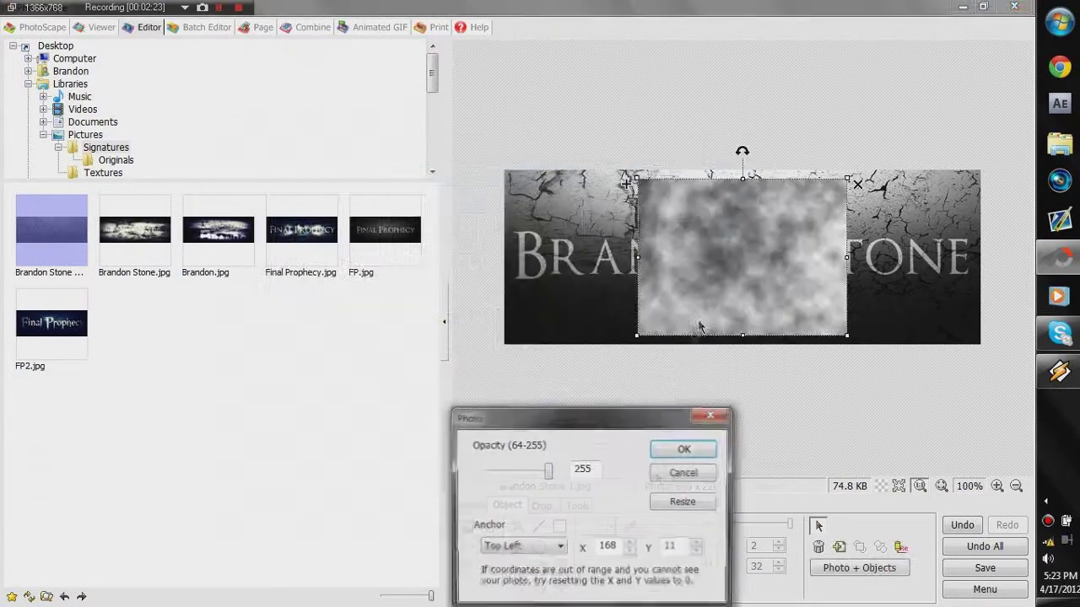
{"action": "left_click", "coordinate": [690, 448]}
{"action": "left_click_drag", "start_coordinate": [703, 264], "coordinate": [602, 225]}
{"action": "left_click_drag", "start_coordinate": [624, 324], "coordinate": [650, 345]}
{"action": "mouse_move", "coordinate": [652, 256]}
{"action": "left_mouse_down"}
{"action": "mouse_move", "coordinate": [939, 264]}
{"action": "mouse_move", "coordinate": [513, 255]}
{"action": "mouse_move", "coordinate": [1029, 256]}
{"action": "mouse_move", "coordinate": [466, 271]}
{"action": "mouse_move", "coordinate": [762, 273]}
{"action": "mouse_move", "coordinate": [527, 262]}
{"action": "mouse_move", "coordinate": [976, 258]}
{"action": "mouse_move", "coordinate": [377, 279]}
{"action": "left_mouse_up"}
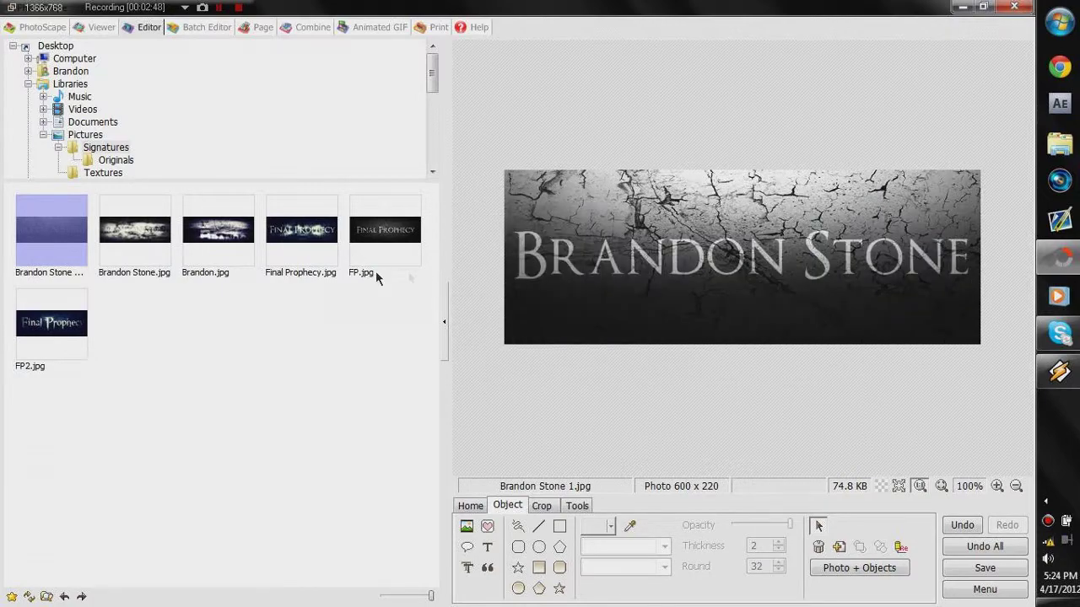
{"action": "mouse_move", "coordinate": [460, 287]}
{"action": "left_mouse_down"}
{"action": "mouse_move", "coordinate": [928, 287]}
{"action": "mouse_move", "coordinate": [538, 272]}
{"action": "mouse_move", "coordinate": [1033, 282]}
{"action": "left_mouse_up"}
Step: Set the cloud texture to opacity 167 and merge it into the banner
{"action": "left_click_drag", "start_coordinate": [700, 335], "coordinate": [705, 307]}
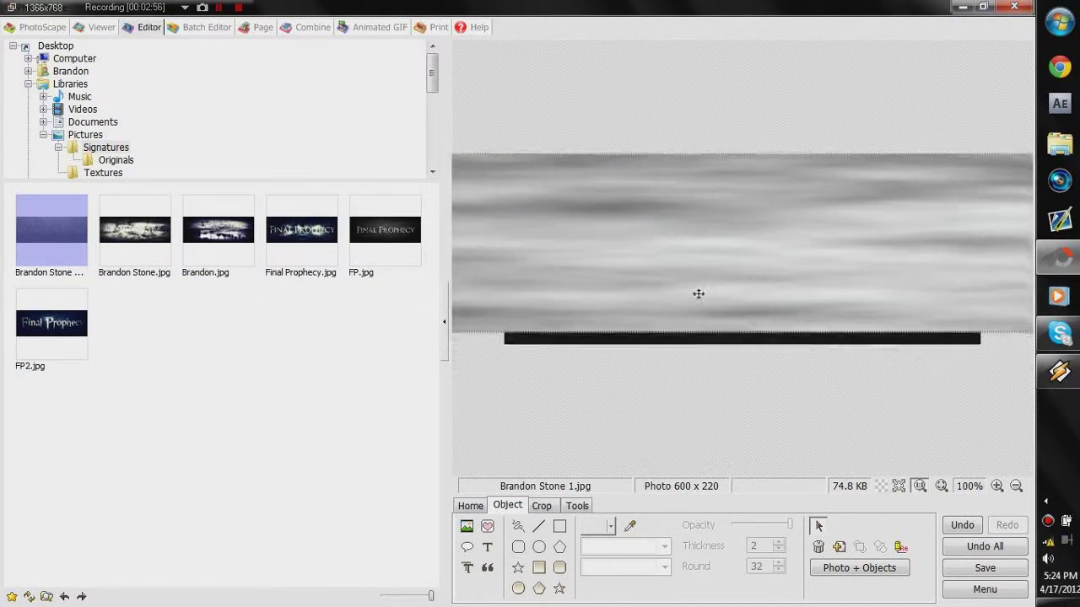
{"action": "double_click", "coordinate": [692, 295]}
{"action": "left_click_drag", "start_coordinate": [549, 470], "coordinate": [518, 475]}
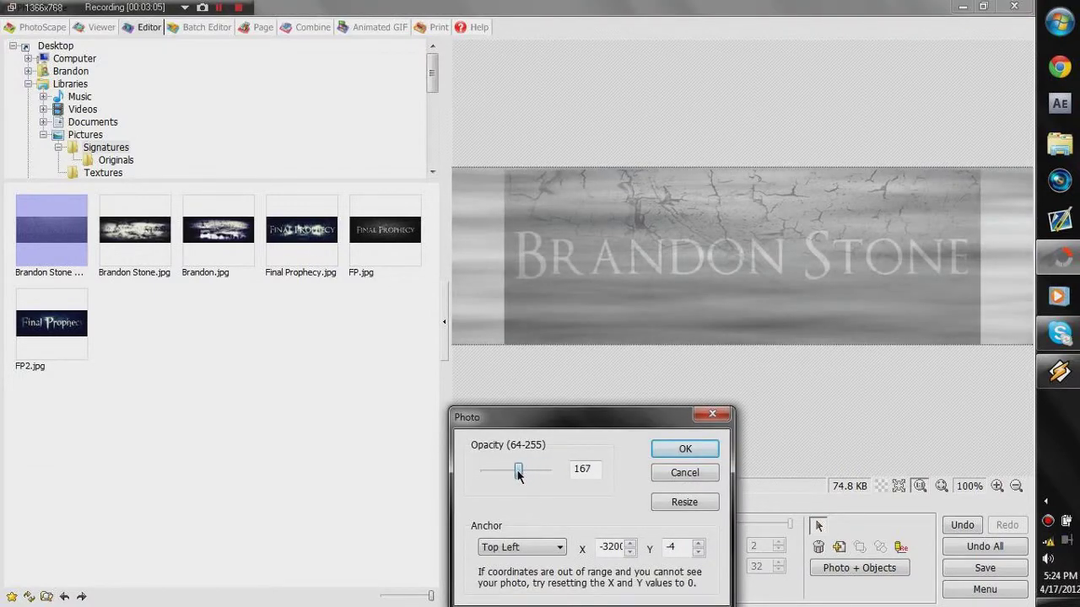
{"action": "left_click", "coordinate": [663, 449]}
{"action": "left_click", "coordinate": [844, 567]}
{"action": "key", "text": "Return"}
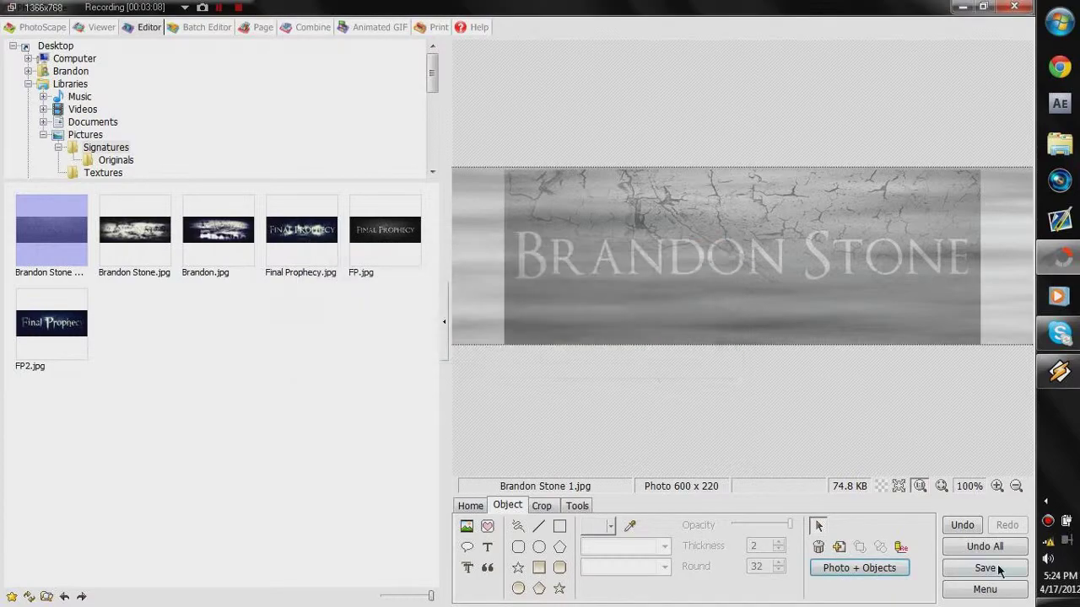
Step: Resave the banner as the same numbered JPEG file in Signatures
{"action": "left_click", "coordinate": [979, 568]}
{"action": "left_click", "coordinate": [344, 326]}
{"action": "left_click", "coordinate": [498, 352]}
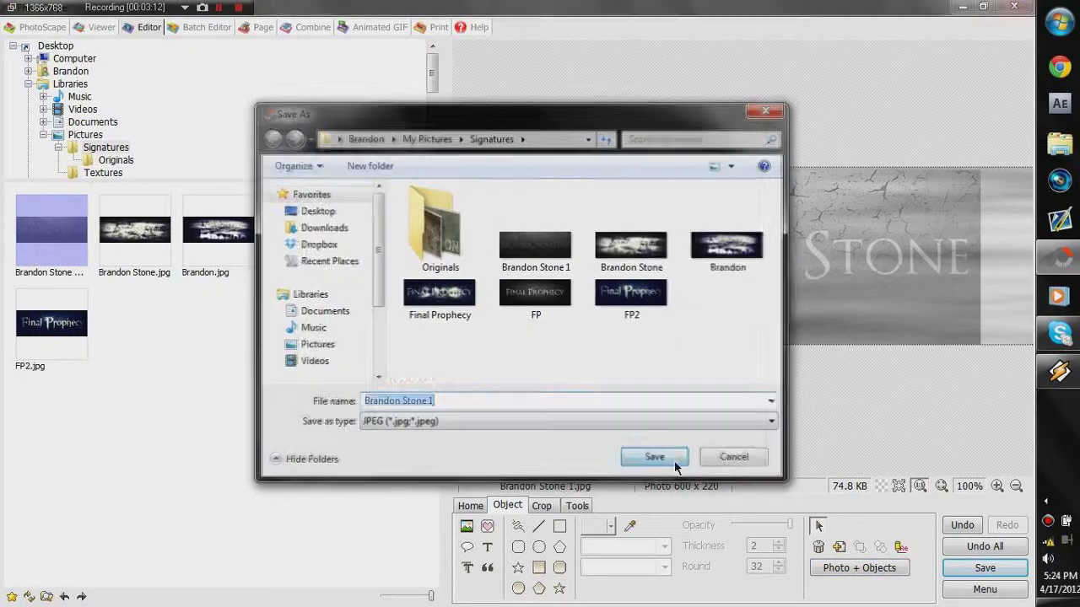
{"action": "left_click", "coordinate": [690, 463]}
{"action": "left_click", "coordinate": [617, 227]}
{"action": "left_click", "coordinate": [470, 507]}
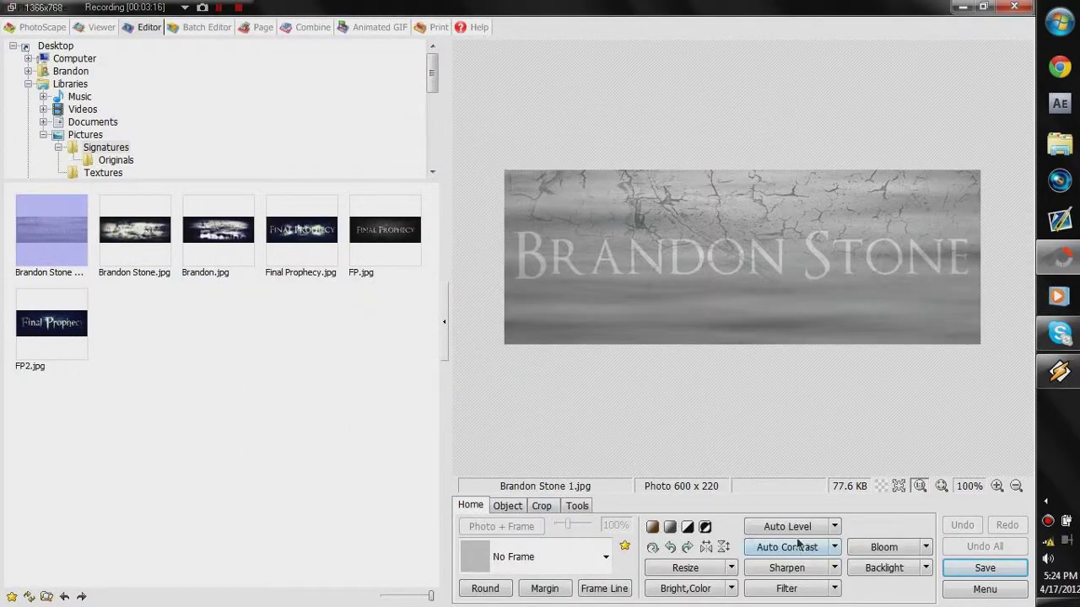
Step: Reapply the new.curves colour curve for stronger contrast
{"action": "left_click", "coordinate": [732, 589]}
{"action": "left_click", "coordinate": [723, 345]}
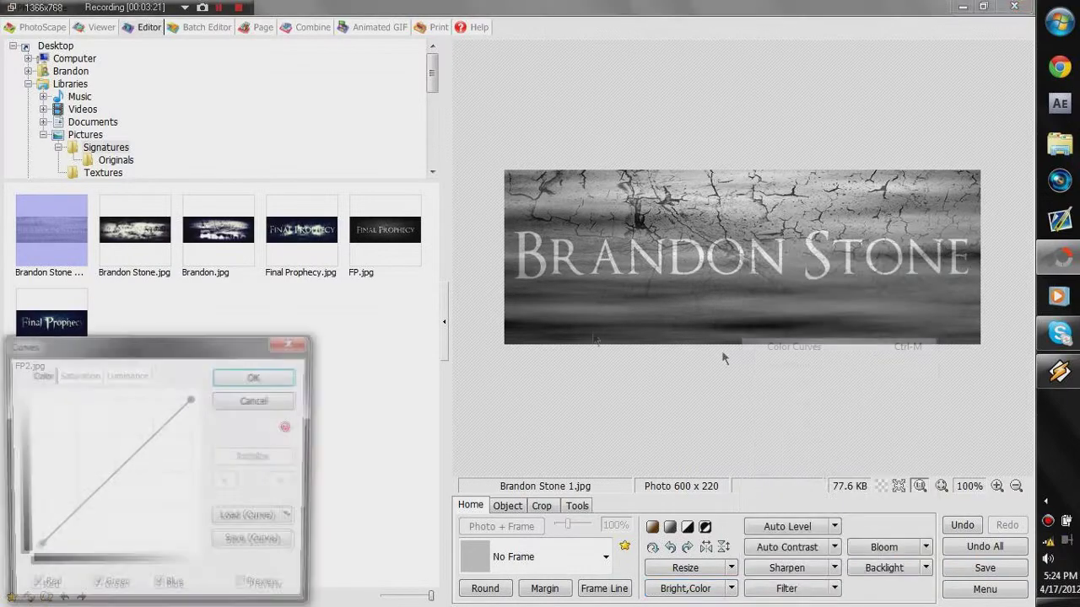
{"action": "left_click", "coordinate": [262, 518]}
{"action": "double_click", "coordinate": [318, 320]}
{"action": "left_click", "coordinate": [244, 380]}
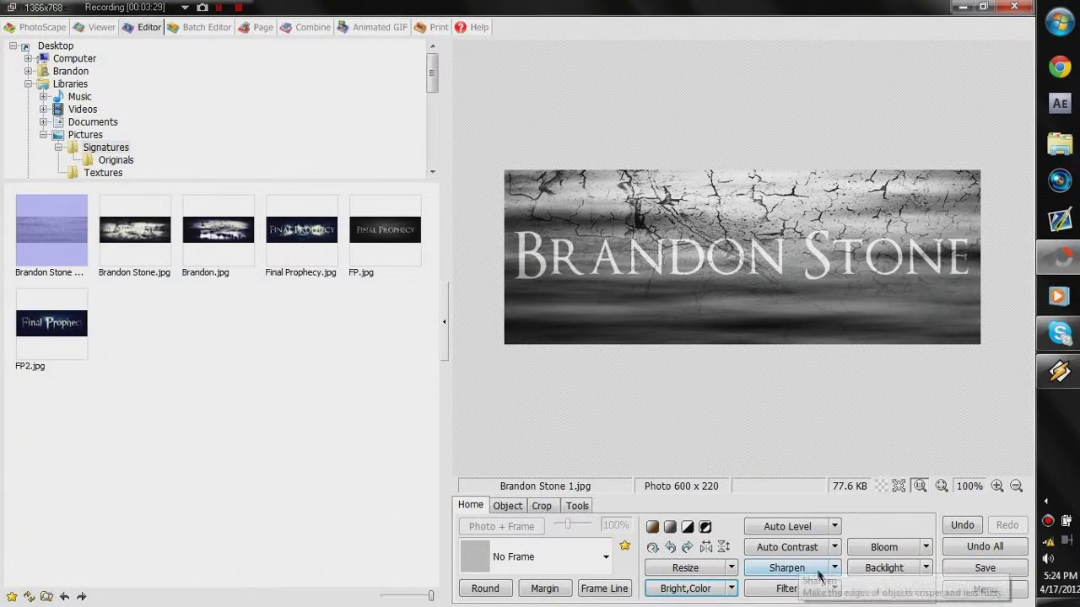
Step: Preview the Bloom effect with the Bright bloom type
{"action": "left_click", "coordinate": [886, 548]}
{"action": "left_click", "coordinate": [141, 238]}
{"action": "left_click", "coordinate": [118, 276]}
Step: Apply a Deep Mode bloom with contrast 11
{"action": "left_click", "coordinate": [161, 237]}
{"action": "left_click", "coordinate": [156, 266]}
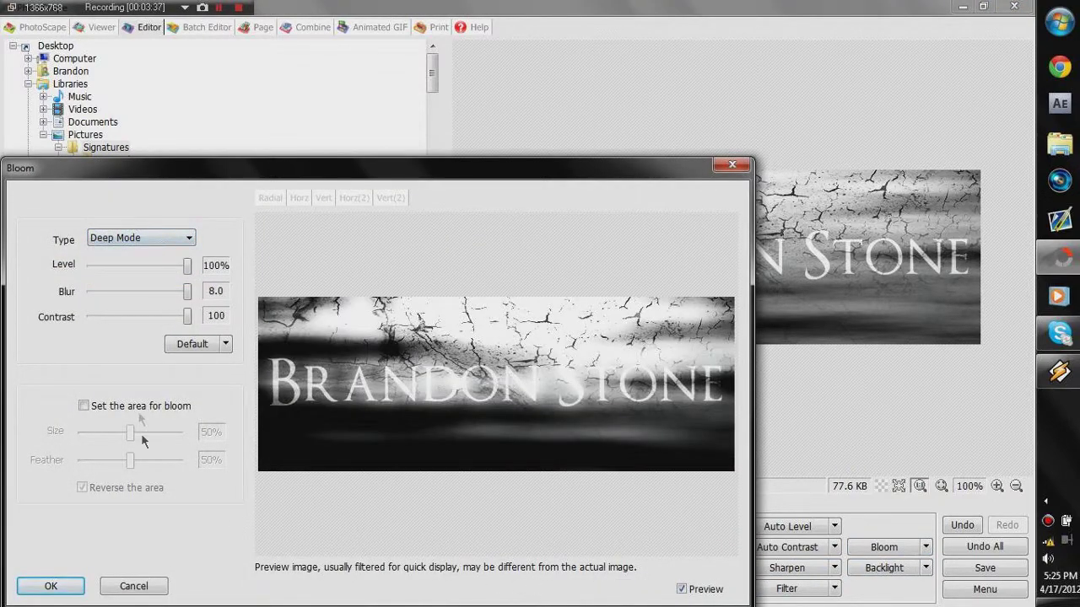
{"action": "left_click_drag", "start_coordinate": [186, 316], "coordinate": [140, 316]}
{"action": "left_click", "coordinate": [682, 589]}
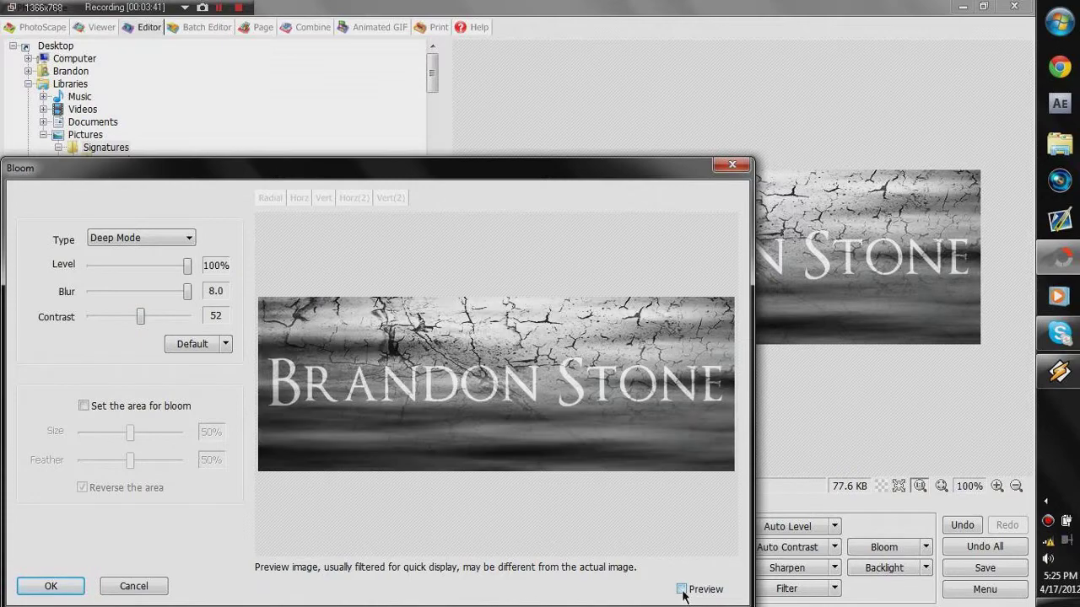
{"action": "left_click_drag", "start_coordinate": [140, 317], "coordinate": [102, 321]}
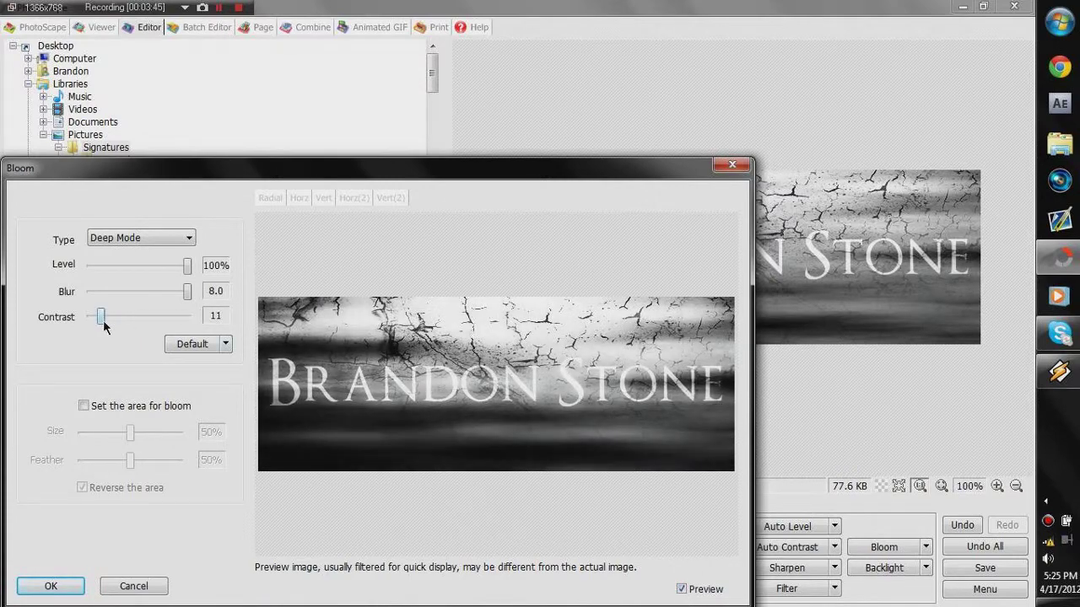
{"action": "left_click", "coordinate": [681, 589]}
{"action": "left_click", "coordinate": [681, 589]}
{"action": "left_click", "coordinate": [52, 588]}
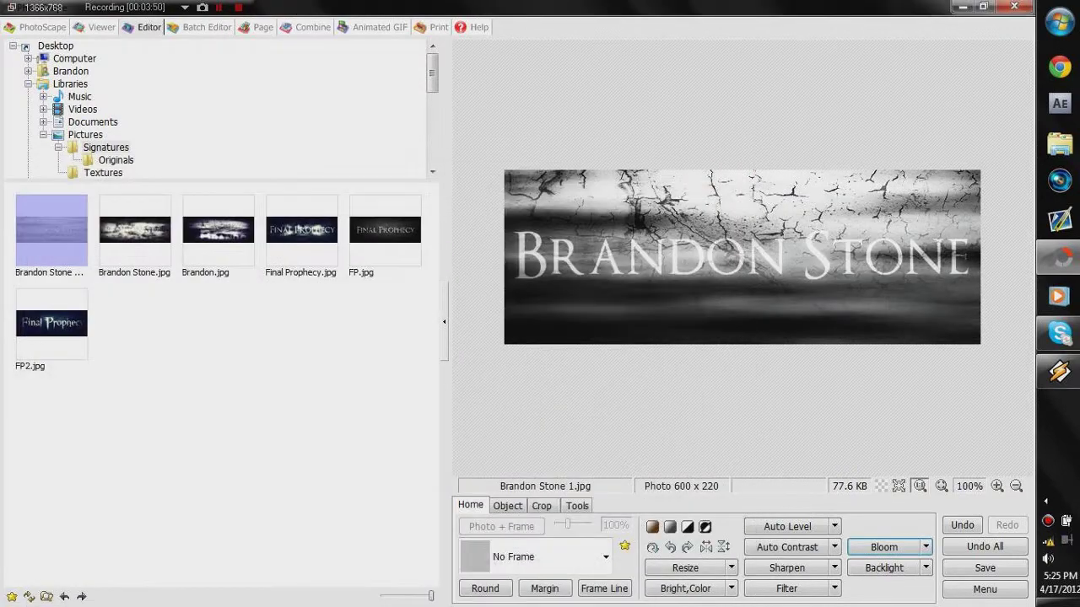
Step: Set Deepen to 84 and Darken to 42 in Bright,Color adjustments
{"action": "left_click", "coordinate": [834, 588]}
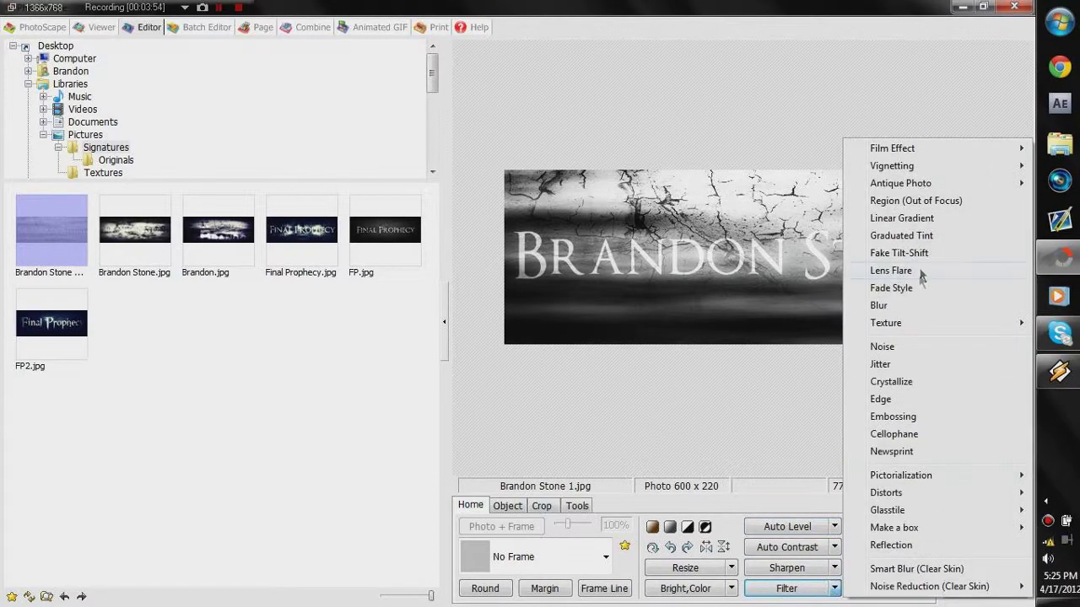
{"action": "left_click", "coordinate": [620, 533]}
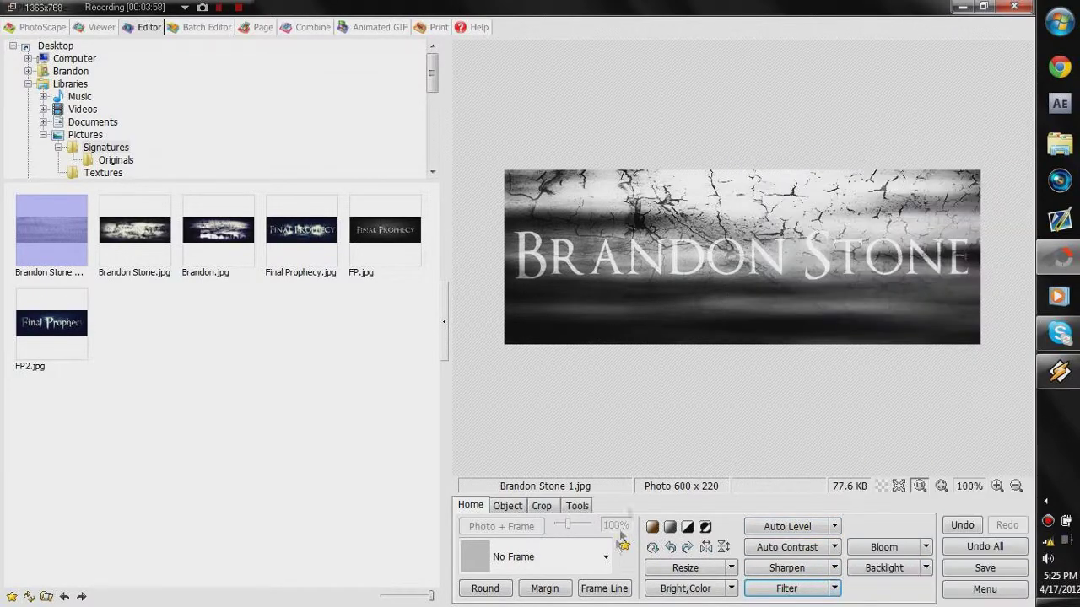
{"action": "left_click", "coordinate": [731, 588]}
{"action": "left_click", "coordinate": [815, 270]}
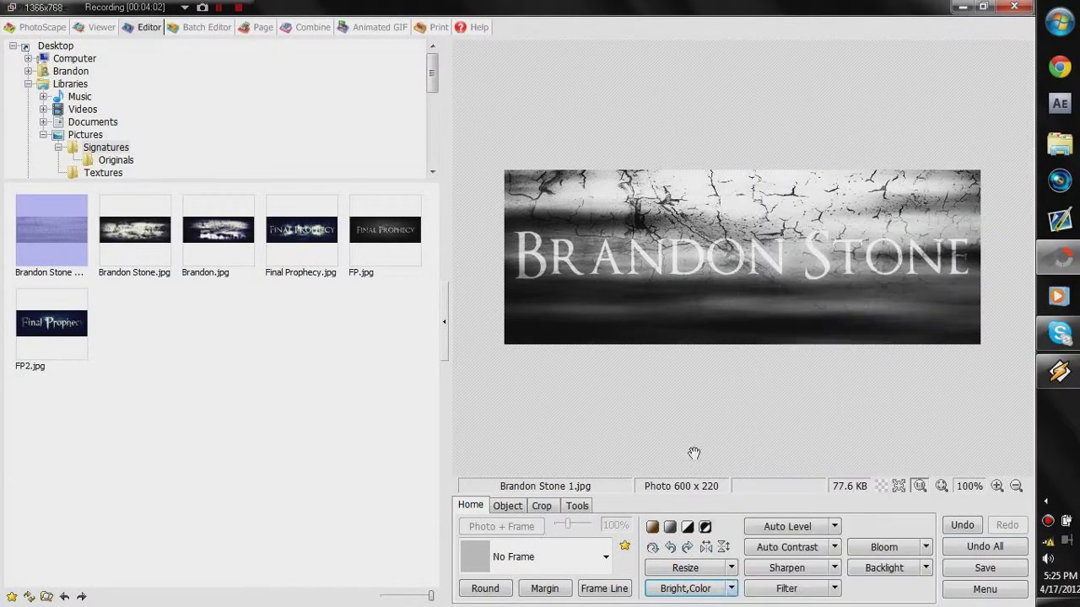
{"action": "left_click_drag", "start_coordinate": [173, 303], "coordinate": [259, 302]}
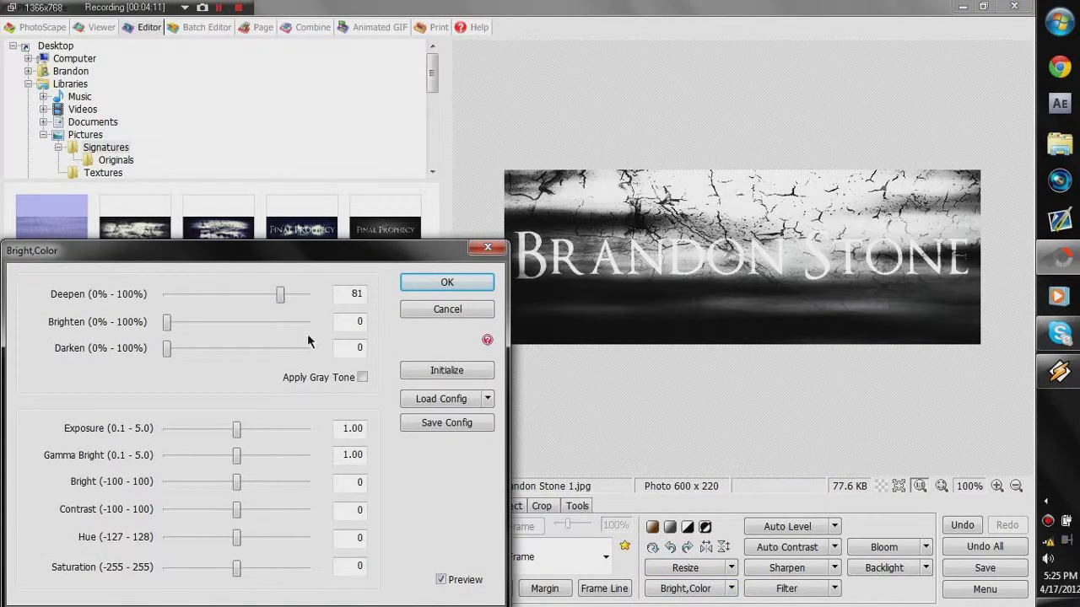
{"action": "left_click_drag", "start_coordinate": [168, 348], "coordinate": [251, 348]}
{"action": "left_click", "coordinate": [412, 287]}
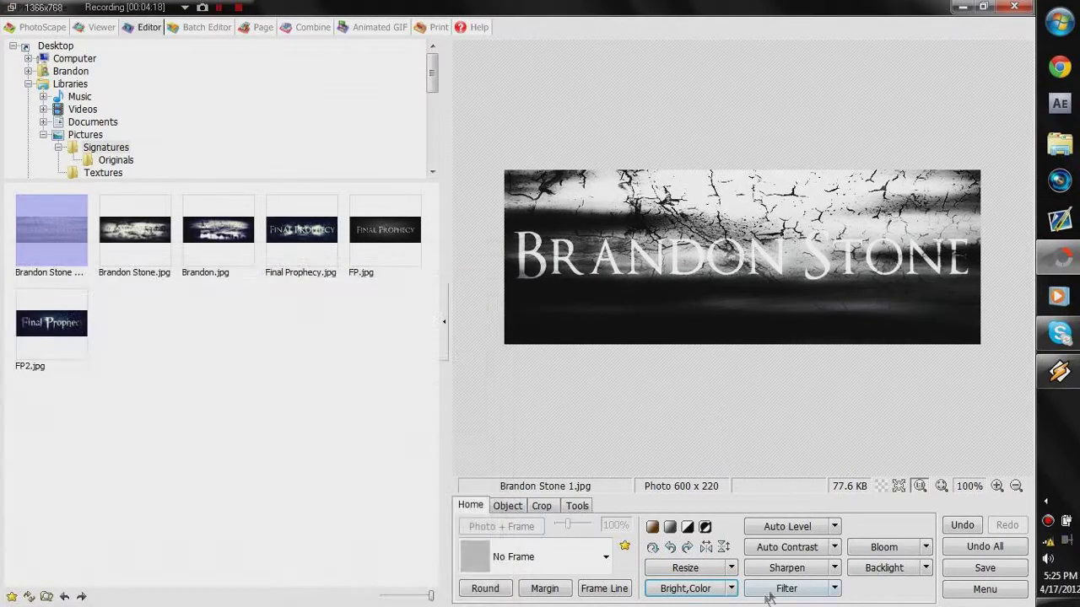
Step: Apply a black vignette combining eight shapes at 100% level
{"action": "left_click", "coordinate": [766, 588]}
{"action": "left_click", "coordinate": [894, 166]}
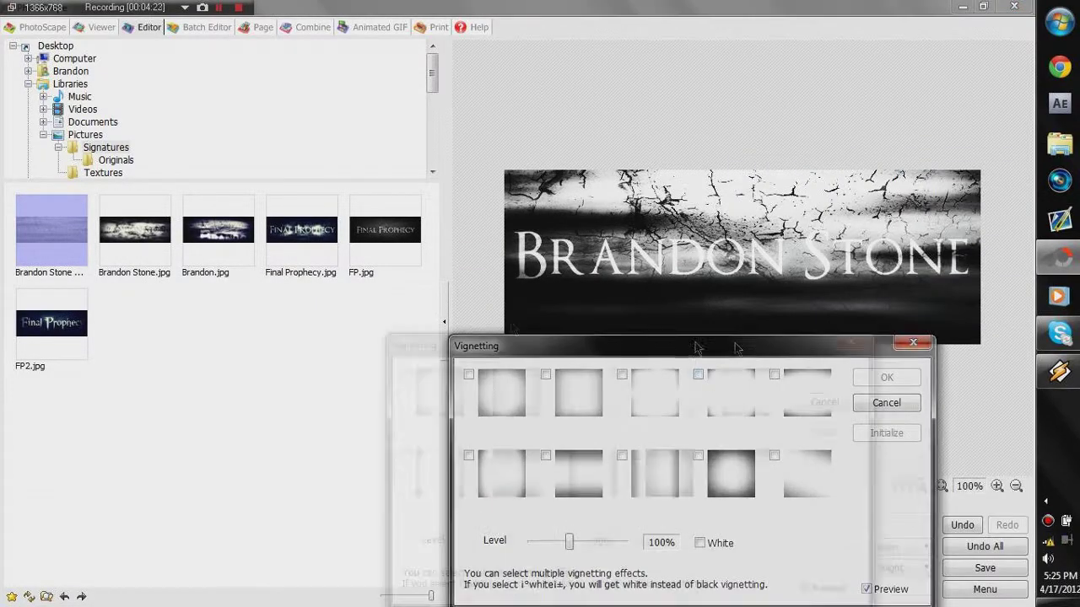
{"action": "left_click_drag", "start_coordinate": [523, 347], "coordinate": [70, 204]}
{"action": "left_click", "coordinate": [102, 313]}
{"action": "left_click", "coordinate": [102, 232]}
{"action": "left_click", "coordinate": [64, 245]}
{"action": "left_click", "coordinate": [292, 334]}
{"action": "left_click", "coordinate": [365, 253]}
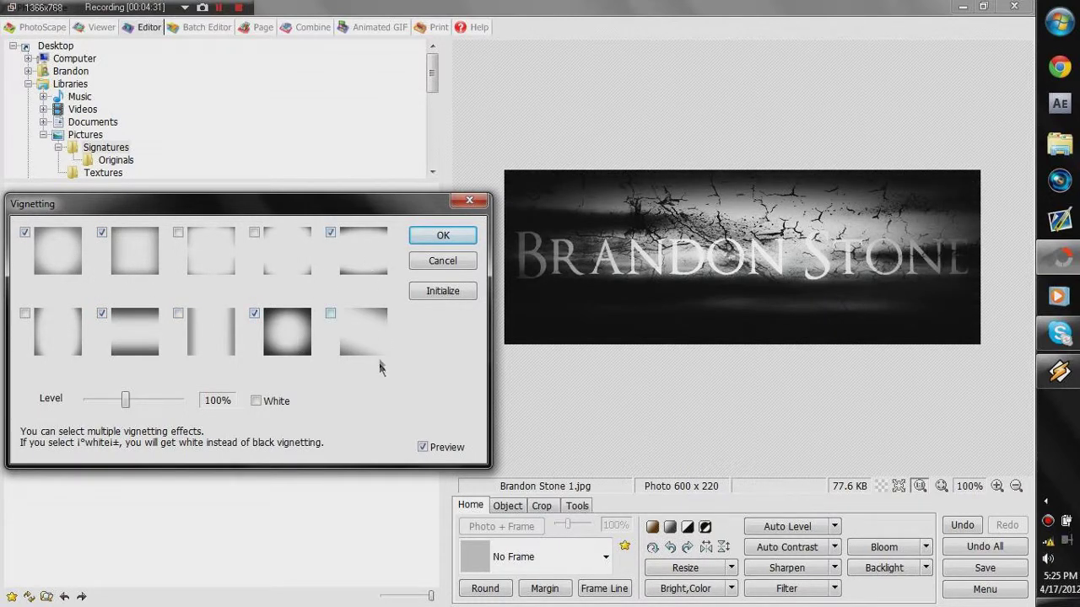
{"action": "left_click", "coordinate": [207, 249]}
{"action": "left_click", "coordinate": [58, 346]}
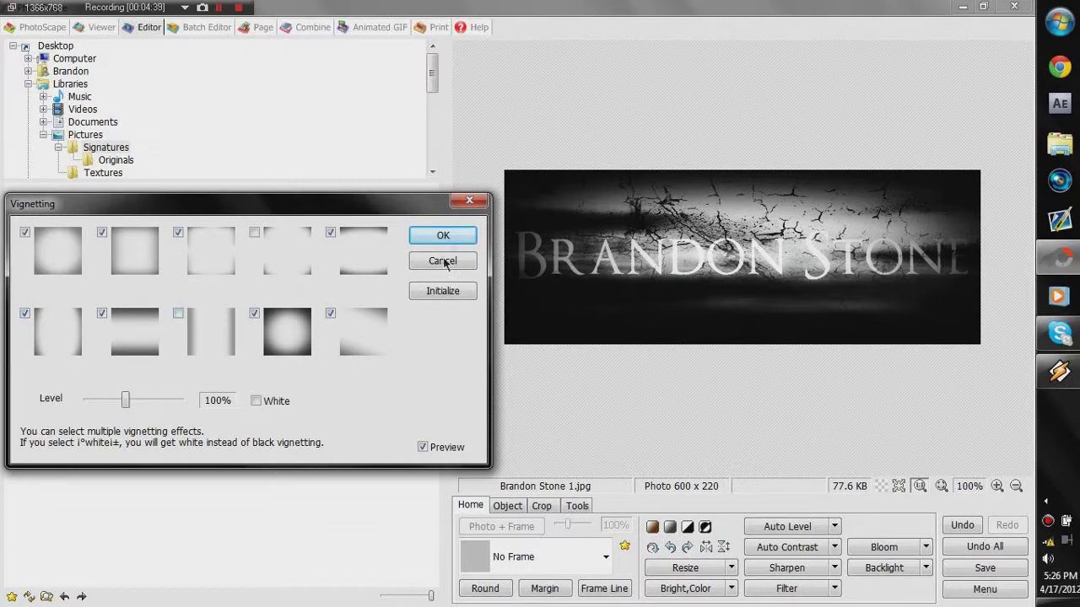
{"action": "left_click", "coordinate": [443, 236]}
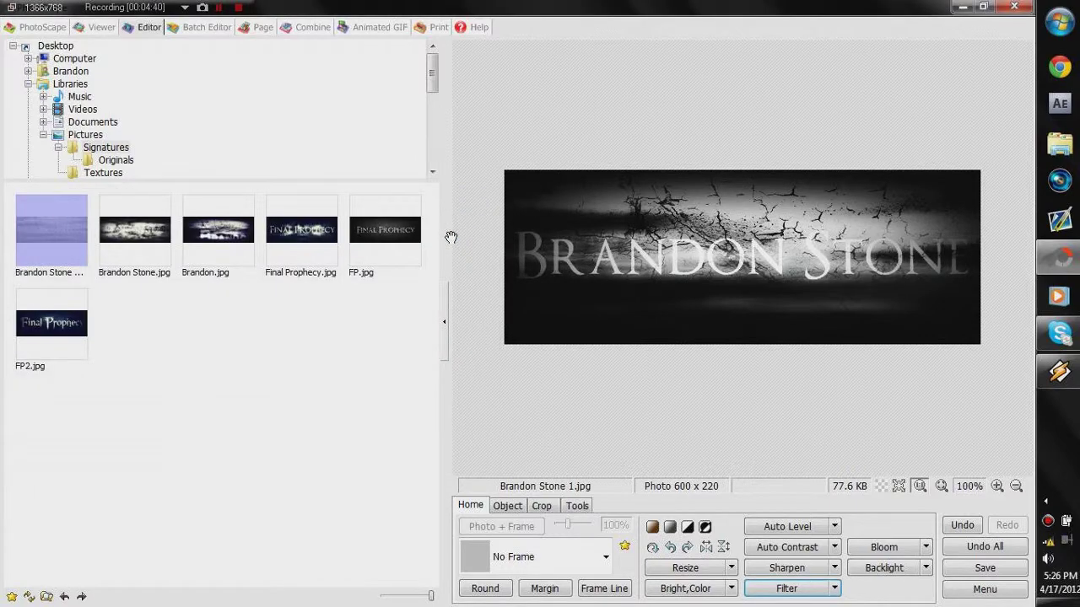
Step: Compare Cross Process, Velvia, Provia and Agfa film looks, then apply Portra - High
{"action": "left_click", "coordinate": [806, 588]}
{"action": "left_click", "coordinate": [918, 149]}
{"action": "mouse_move", "coordinate": [810, 150]}
{"action": "left_mouse_down"}
{"action": "mouse_move", "coordinate": [613, 510]}
{"action": "mouse_move", "coordinate": [242, 320]}
{"action": "left_mouse_up"}
{"action": "left_click", "coordinate": [135, 395]}
{"action": "key", "text": "Down"}
{"action": "key", "text": "Down"}
{"action": "key", "text": "Down"}
{"action": "left_click", "coordinate": [132, 377]}
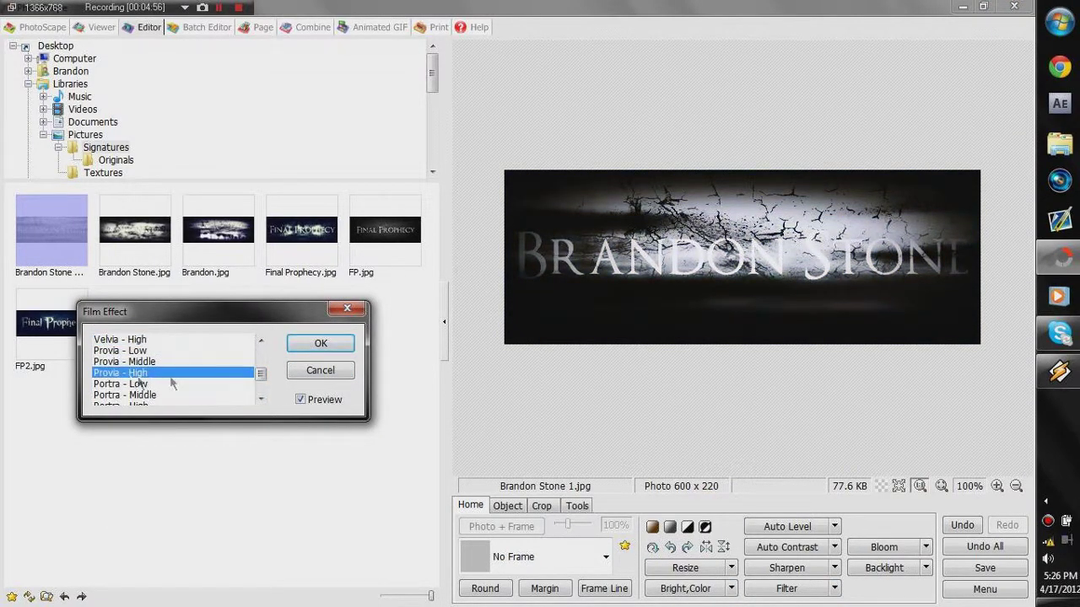
{"action": "scroll", "coordinate": [263, 384], "scroll_direction": "down", "scroll_amount": 1}
{"action": "left_click", "coordinate": [185, 398]}
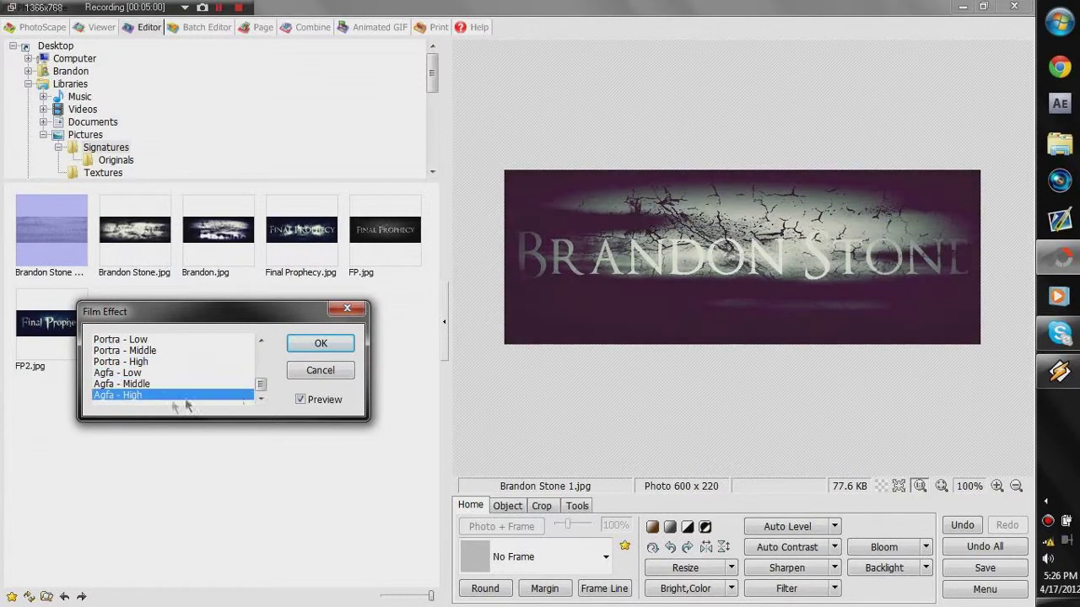
{"action": "scroll", "coordinate": [261, 390], "scroll_direction": "up", "scroll_amount": 1}
{"action": "left_click", "coordinate": [125, 372]}
{"action": "left_click", "coordinate": [314, 344]}
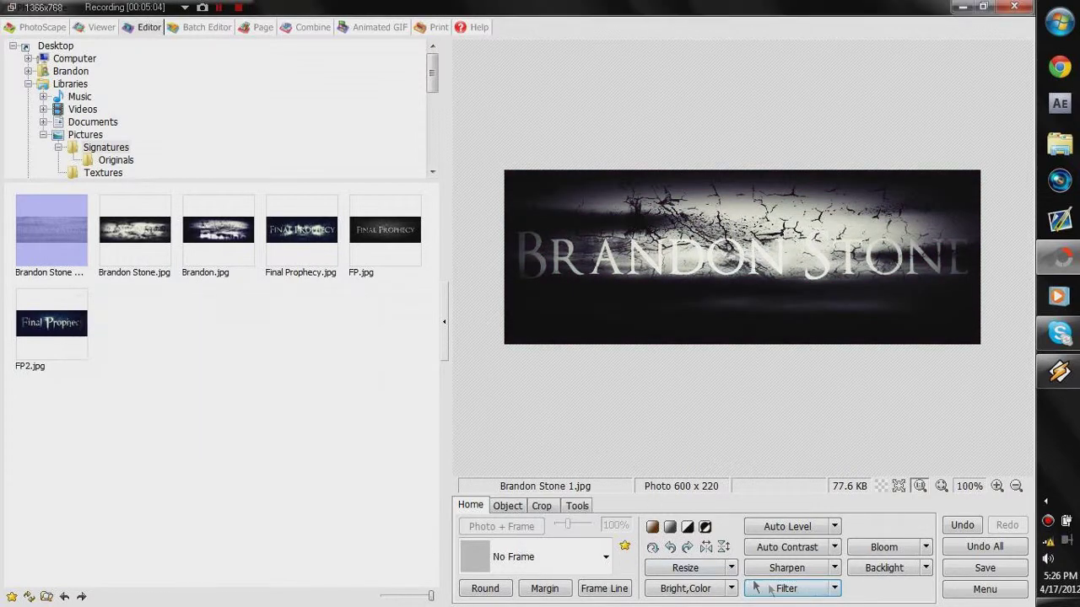
{"action": "left_click", "coordinate": [732, 588]}
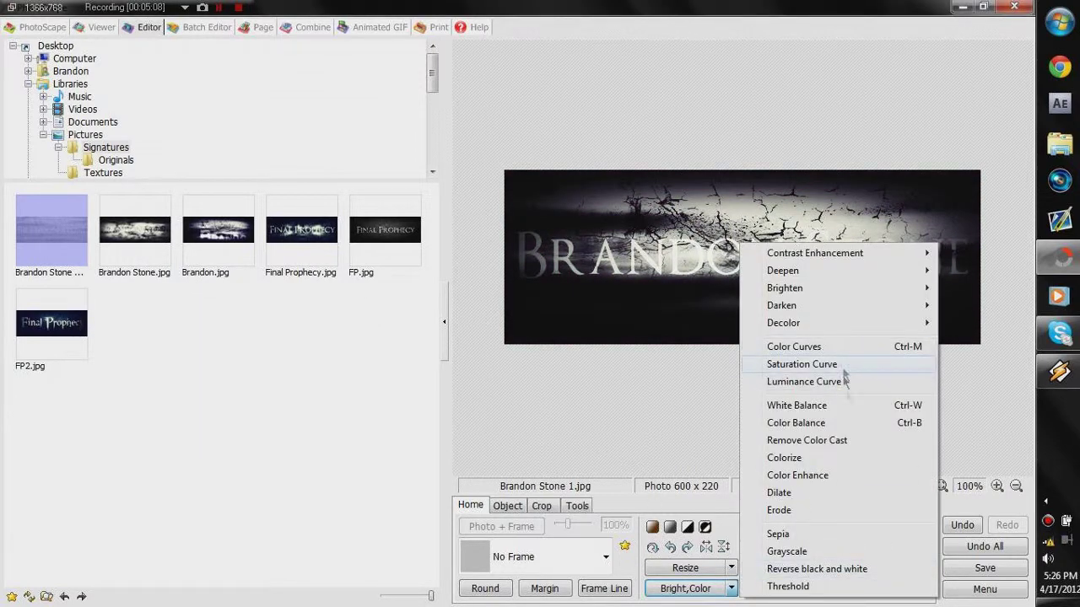
Step: Add a Lens Flare filter centred just under the Stone lettering
{"action": "left_click", "coordinate": [920, 485]}
{"action": "left_click", "coordinate": [833, 588]}
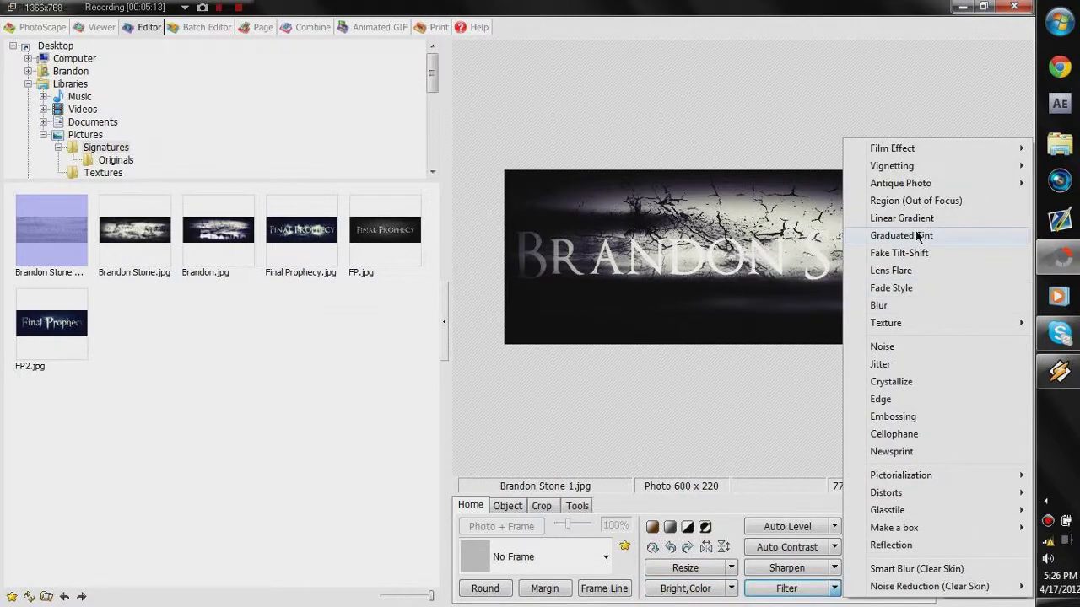
{"action": "left_click", "coordinate": [834, 588]}
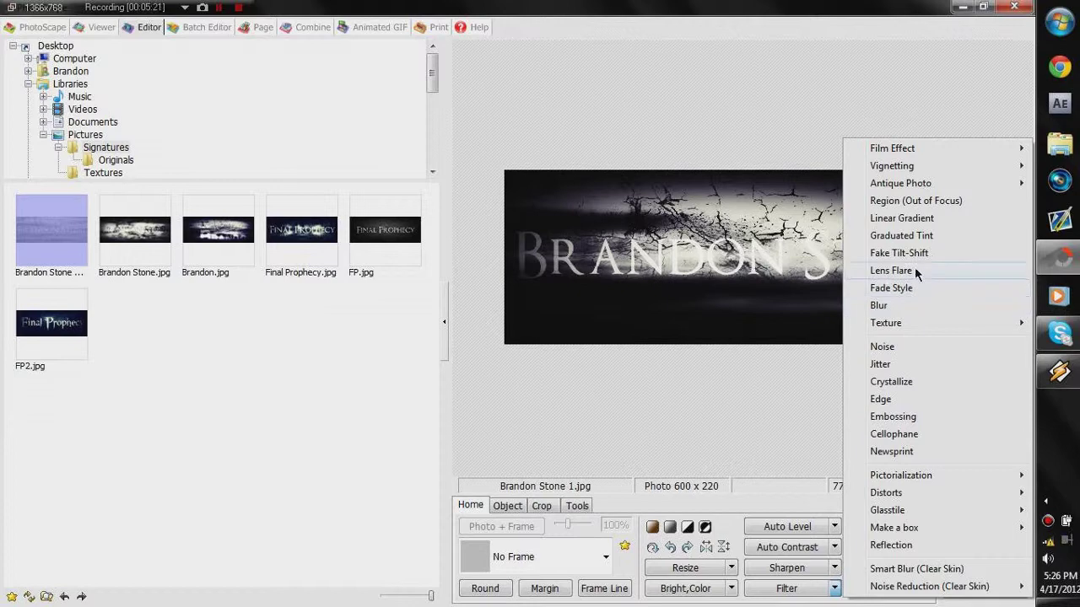
{"action": "left_click", "coordinate": [891, 270]}
{"action": "left_click", "coordinate": [646, 413]}
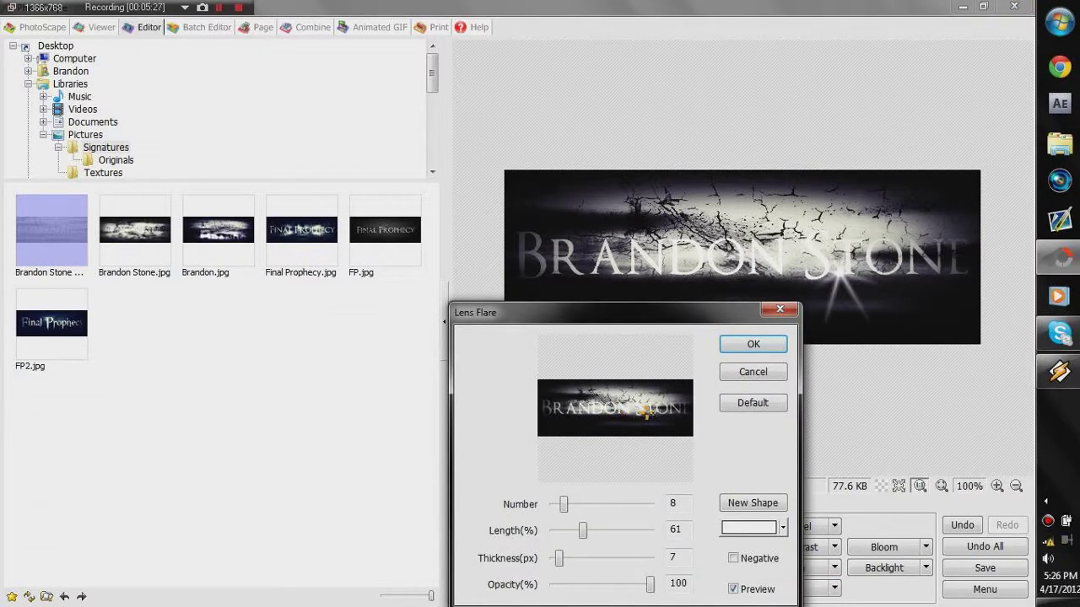
{"action": "left_click", "coordinate": [639, 413]}
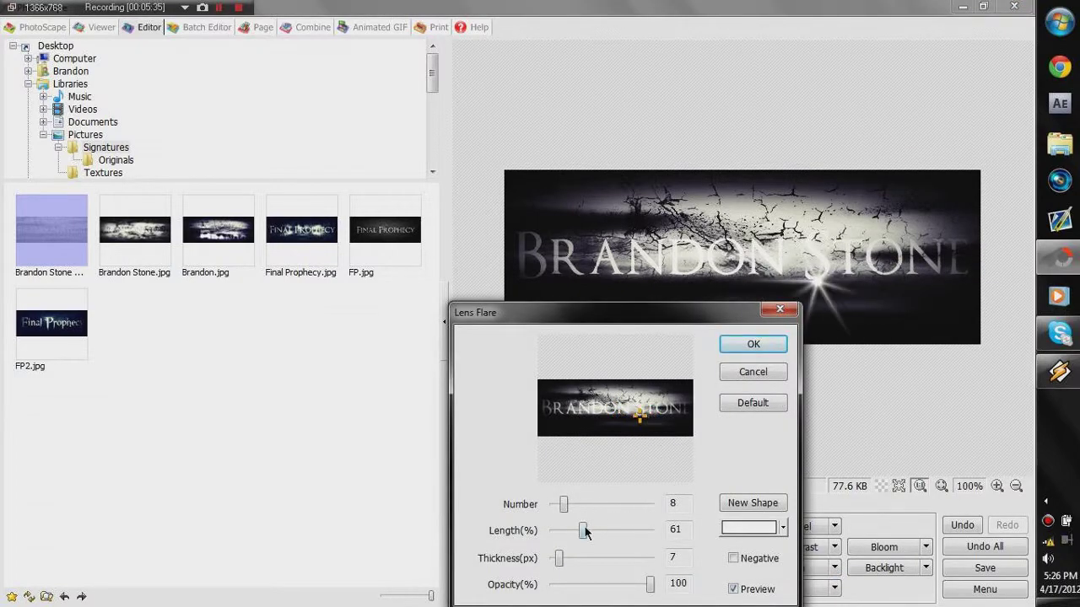
Step: Set the flare to Number 6, Length 96, Thickness 3, Opacity 62 and apply it
{"action": "left_click_drag", "start_coordinate": [564, 511], "coordinate": [556, 509]}
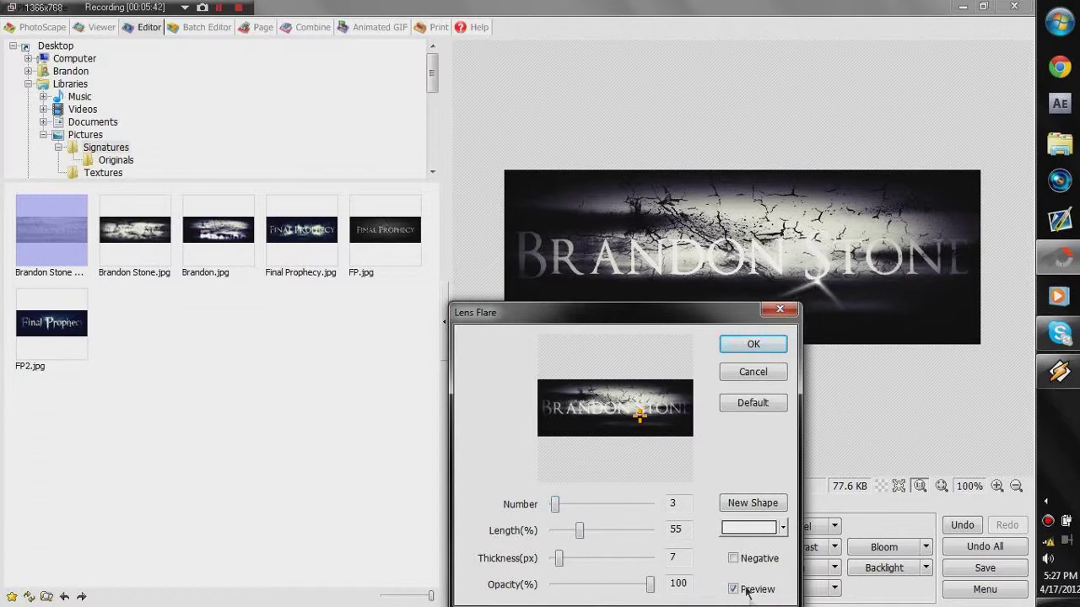
{"action": "mouse_move", "coordinate": [624, 585]}
{"action": "left_mouse_down"}
{"action": "mouse_move", "coordinate": [577, 585]}
{"action": "mouse_move", "coordinate": [569, 559]}
{"action": "mouse_move", "coordinate": [558, 564]}
{"action": "mouse_move", "coordinate": [598, 530]}
{"action": "left_mouse_up"}
{"action": "left_click_drag", "start_coordinate": [694, 318], "coordinate": [348, 190]}
{"action": "left_click", "coordinate": [412, 378]}
{"action": "left_click_drag", "start_coordinate": [208, 376], "coordinate": [217, 377]}
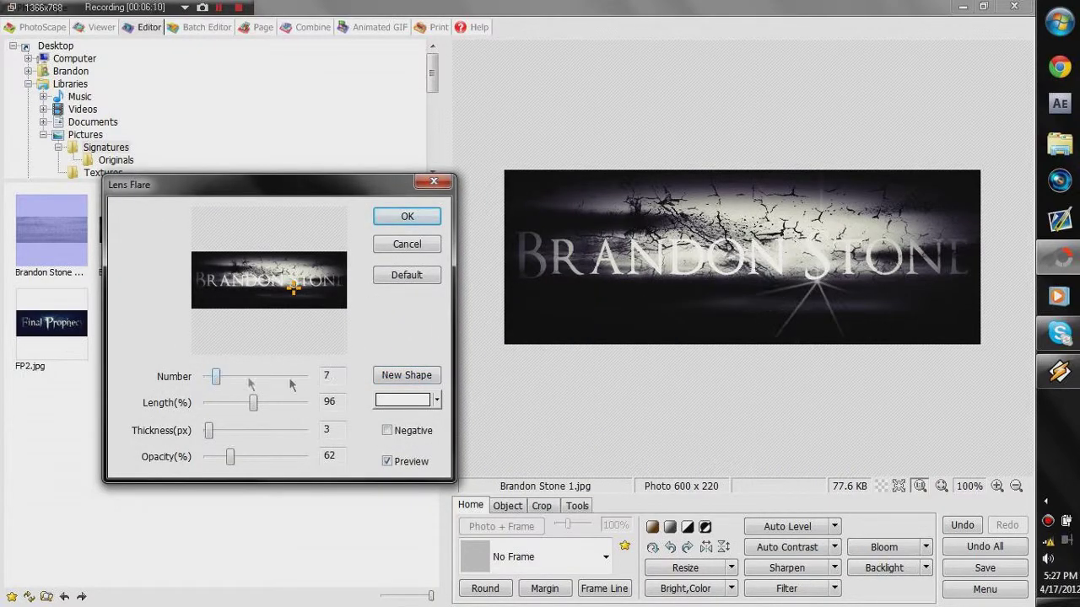
{"action": "left_click_drag", "start_coordinate": [293, 287], "coordinate": [294, 287]}
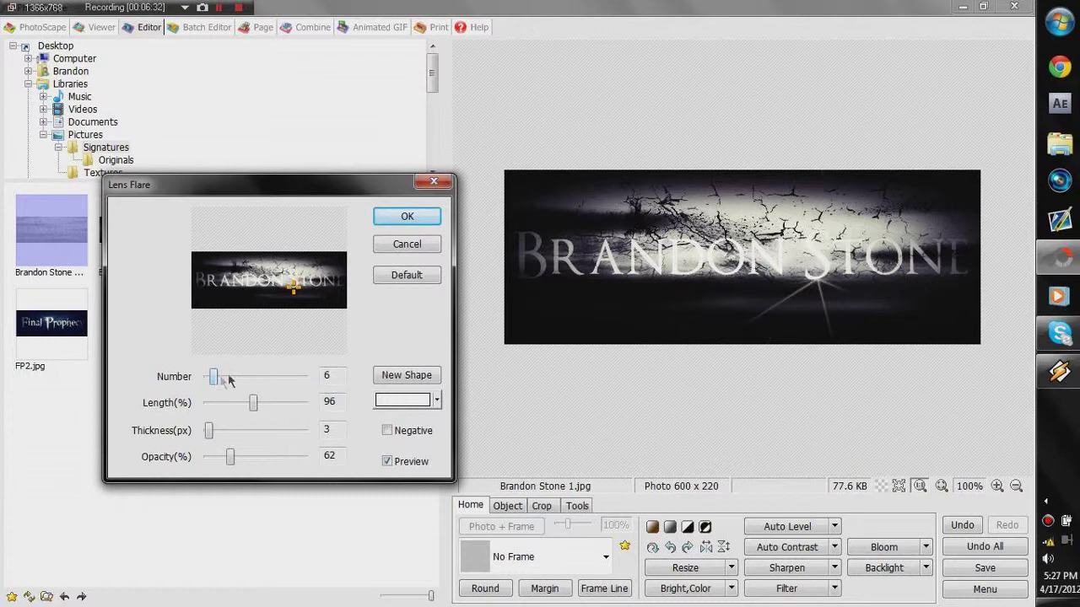
{"action": "left_click", "coordinate": [406, 375]}
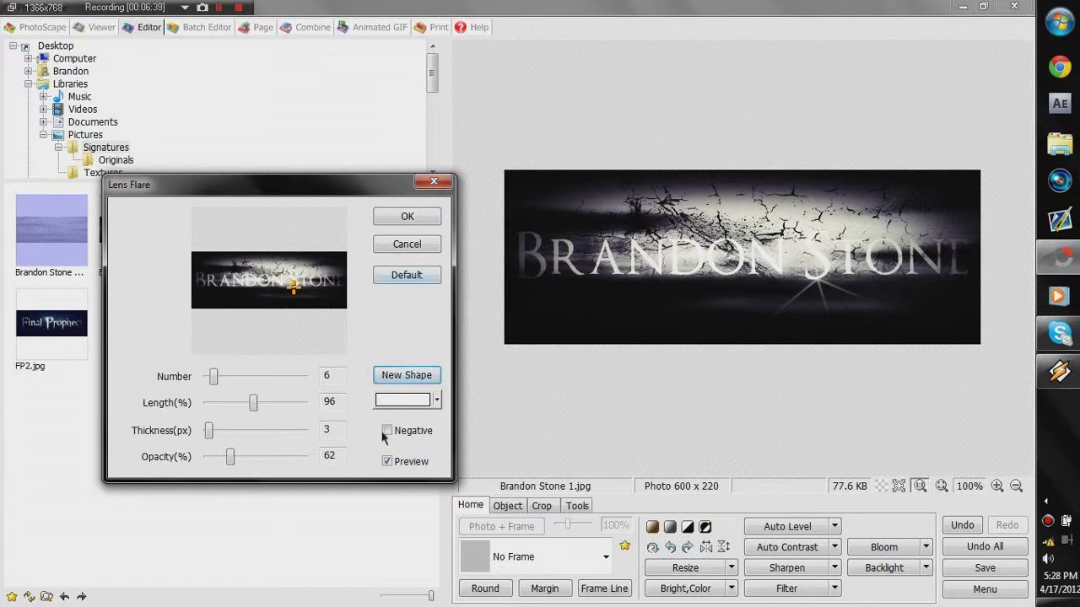
{"action": "left_click", "coordinate": [408, 216]}
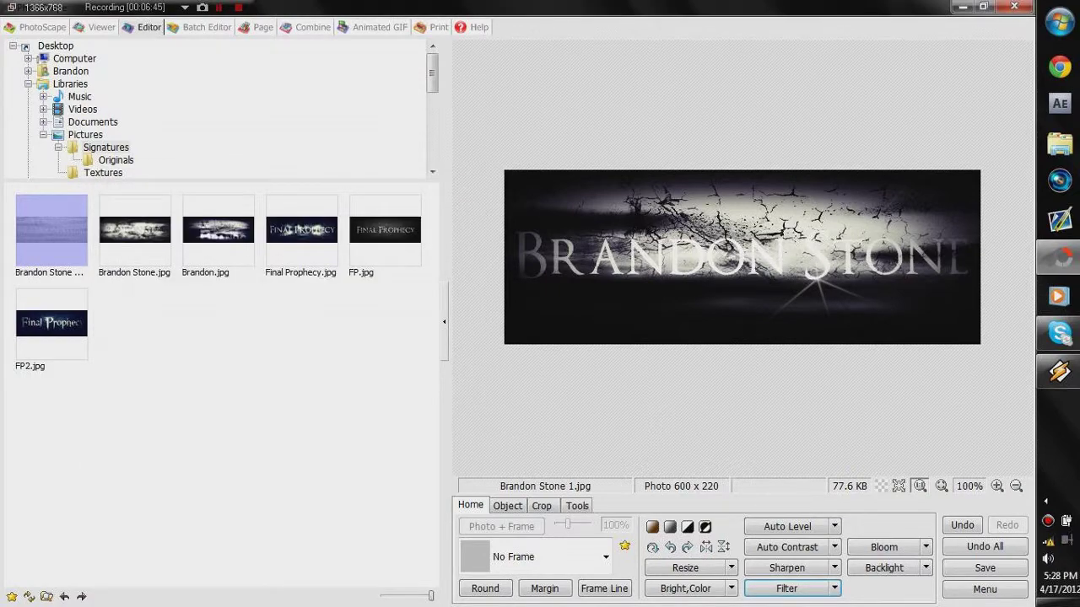
Step: Preview a Colorize blue tint with colour 88, saturation 255 and level 50%
{"action": "left_click", "coordinate": [787, 588]}
{"action": "left_click", "coordinate": [789, 456]}
{"action": "left_click_drag", "start_coordinate": [678, 515], "coordinate": [594, 519]}
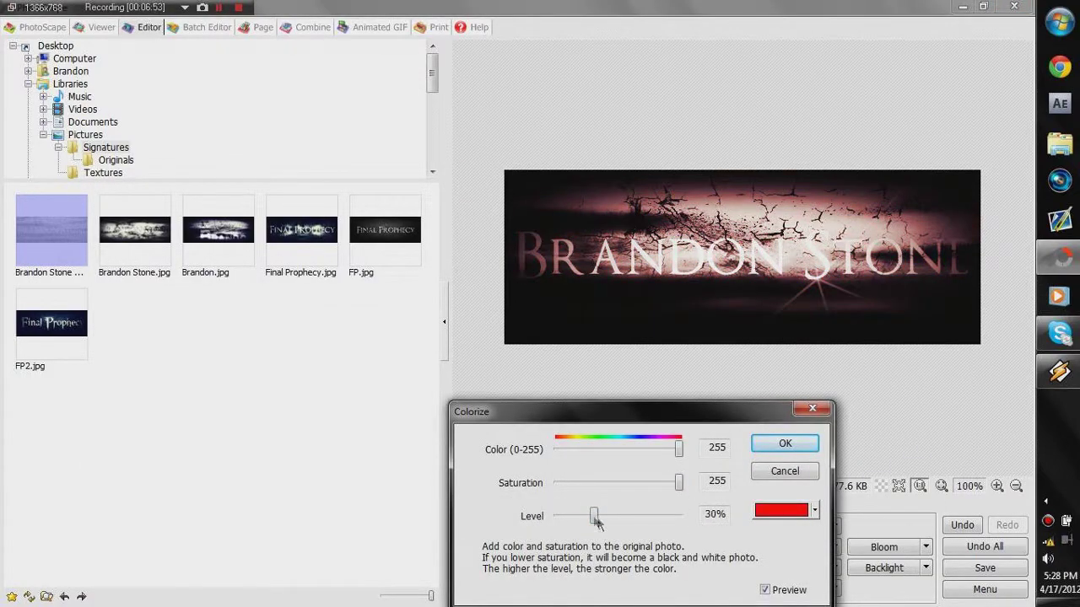
{"action": "left_click_drag", "start_coordinate": [679, 450], "coordinate": [628, 449]}
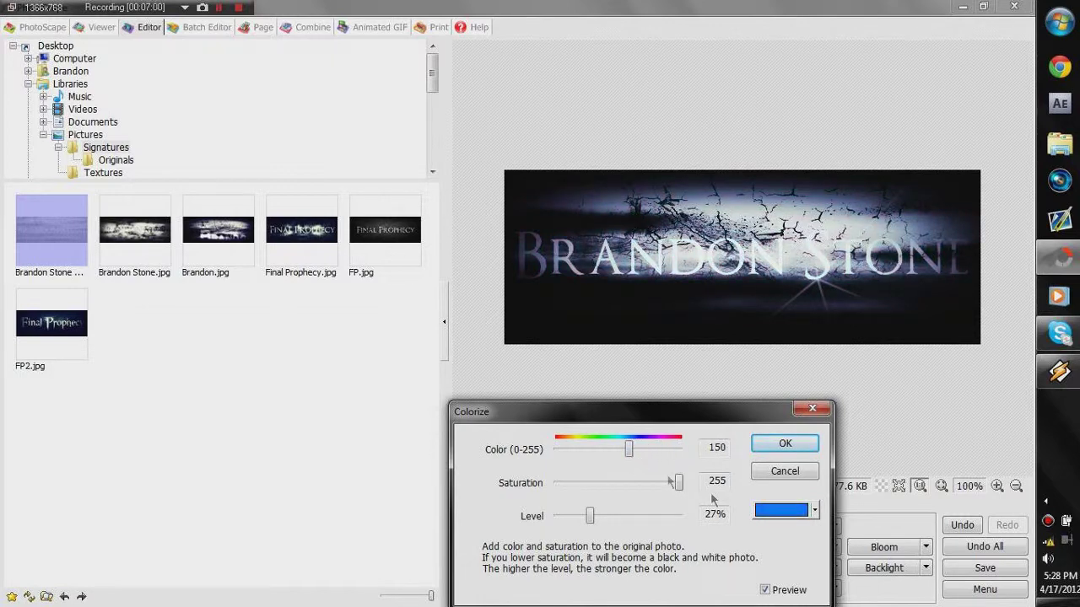
{"action": "left_click_drag", "start_coordinate": [678, 483], "coordinate": [604, 482]}
{"action": "mouse_move", "coordinate": [680, 516]}
{"action": "left_mouse_down"}
{"action": "mouse_move", "coordinate": [590, 518]}
{"action": "mouse_move", "coordinate": [645, 518]}
{"action": "left_mouse_up"}
{"action": "left_click_drag", "start_coordinate": [604, 483], "coordinate": [678, 483]}
{"action": "left_click_drag", "start_coordinate": [645, 516], "coordinate": [612, 518]}
{"action": "mouse_move", "coordinate": [628, 450]}
{"action": "left_mouse_down"}
{"action": "mouse_move", "coordinate": [597, 450]}
{"action": "mouse_move", "coordinate": [642, 450]}
{"action": "left_mouse_up"}
Step: Cancel the Colorize tint and bring up the Film Effect settings
{"action": "left_click", "coordinate": [765, 589]}
{"action": "left_click", "coordinate": [785, 471]}
{"action": "left_click", "coordinate": [787, 588]}
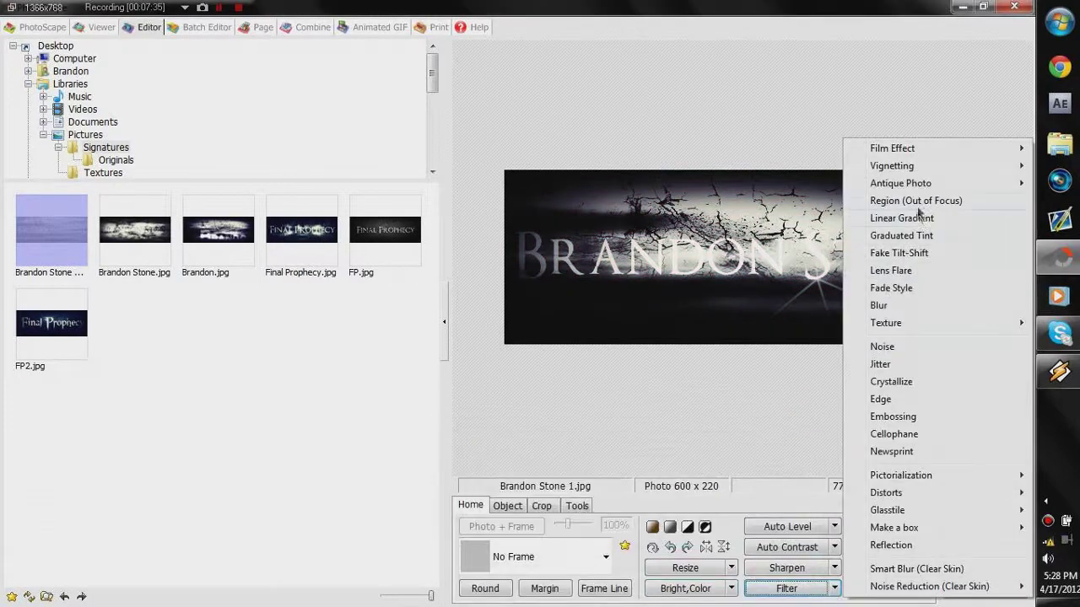
{"action": "left_click", "coordinate": [911, 145]}
{"action": "left_click_drag", "start_coordinate": [582, 501], "coordinate": [547, 444]}
Step: Compare film presets and apply Cross Process - Middle to the banner
{"action": "left_click", "coordinate": [477, 496]}
{"action": "left_click", "coordinate": [597, 474]}
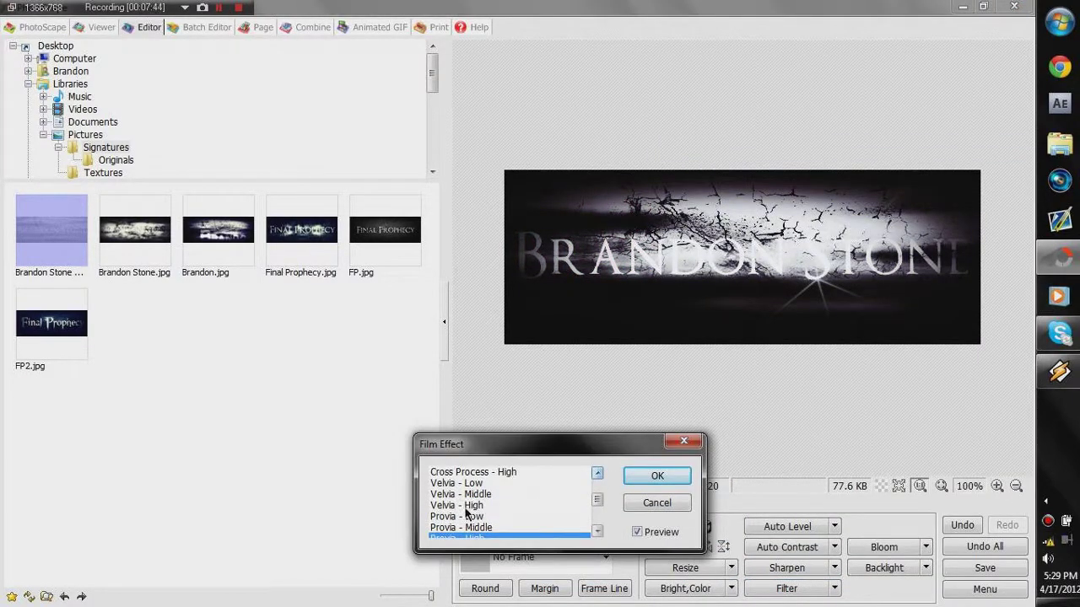
{"action": "left_click", "coordinate": [597, 474]}
{"action": "left_click", "coordinate": [521, 482]}
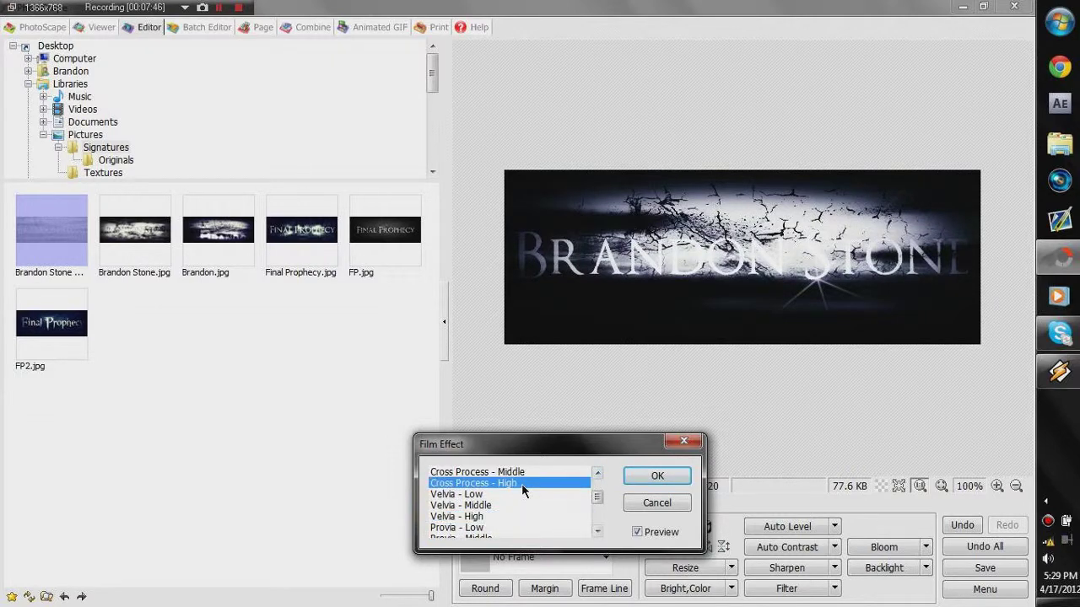
{"action": "left_click", "coordinate": [598, 473]}
{"action": "left_click", "coordinate": [468, 484]}
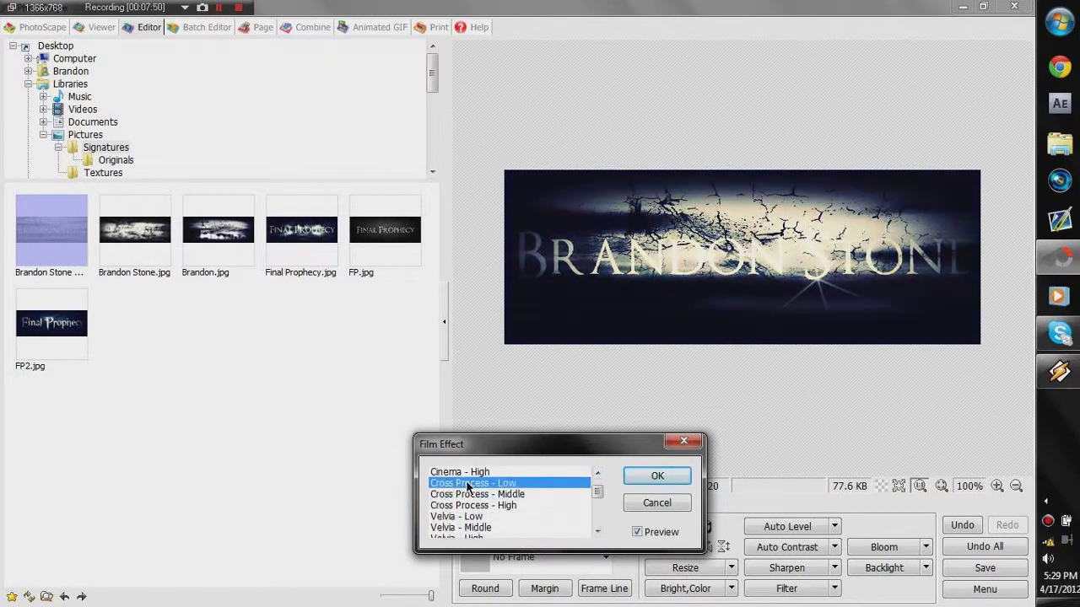
{"action": "left_click", "coordinate": [473, 515]}
{"action": "key", "text": "Up"}
{"action": "key", "text": "Up"}
{"action": "key", "text": "Up"}
{"action": "key", "text": "Down"}
{"action": "left_click", "coordinate": [640, 498]}
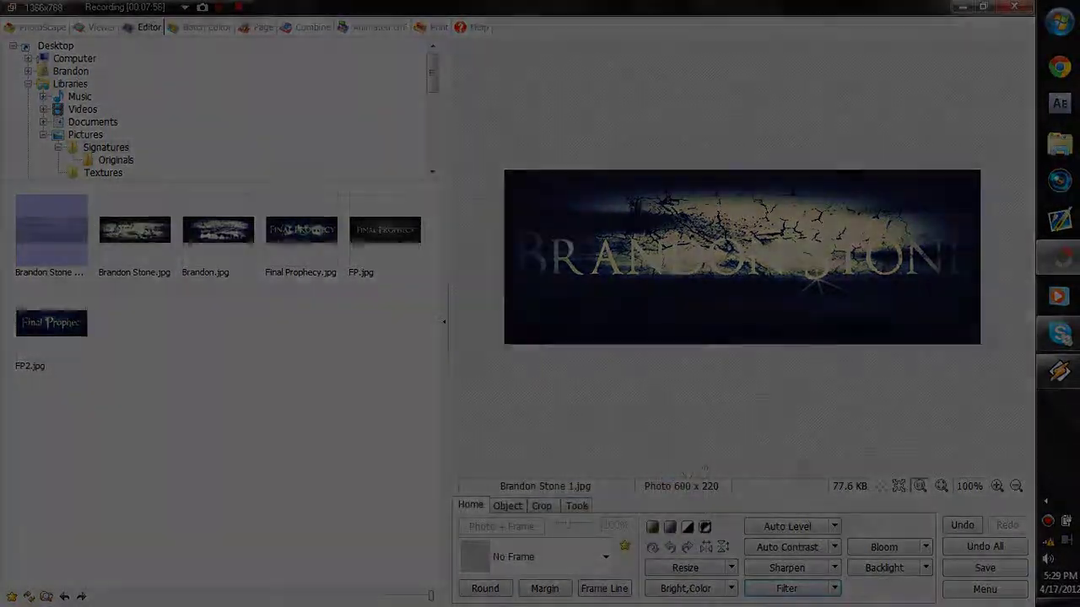